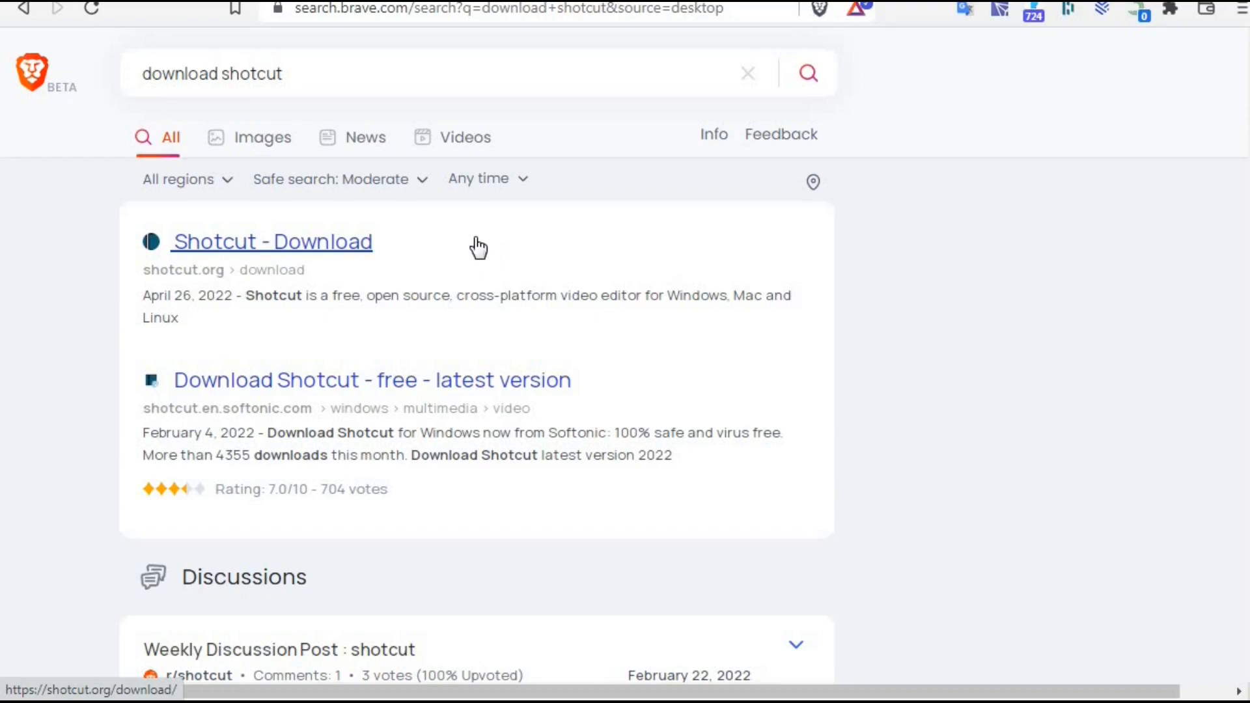
Open the official Shotcut download page at shotcut.org from the search results.
{"action": "left_click", "coordinate": [324, 254]}
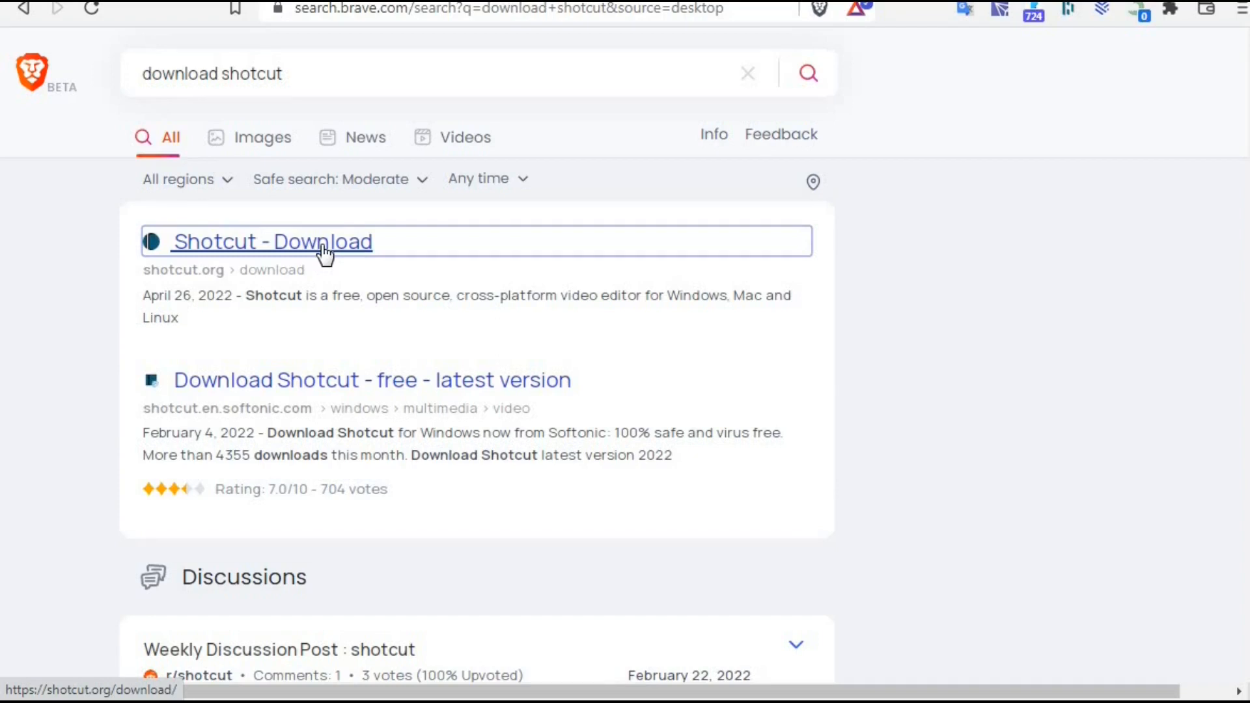
{"action": "left_click", "coordinate": [324, 248]}
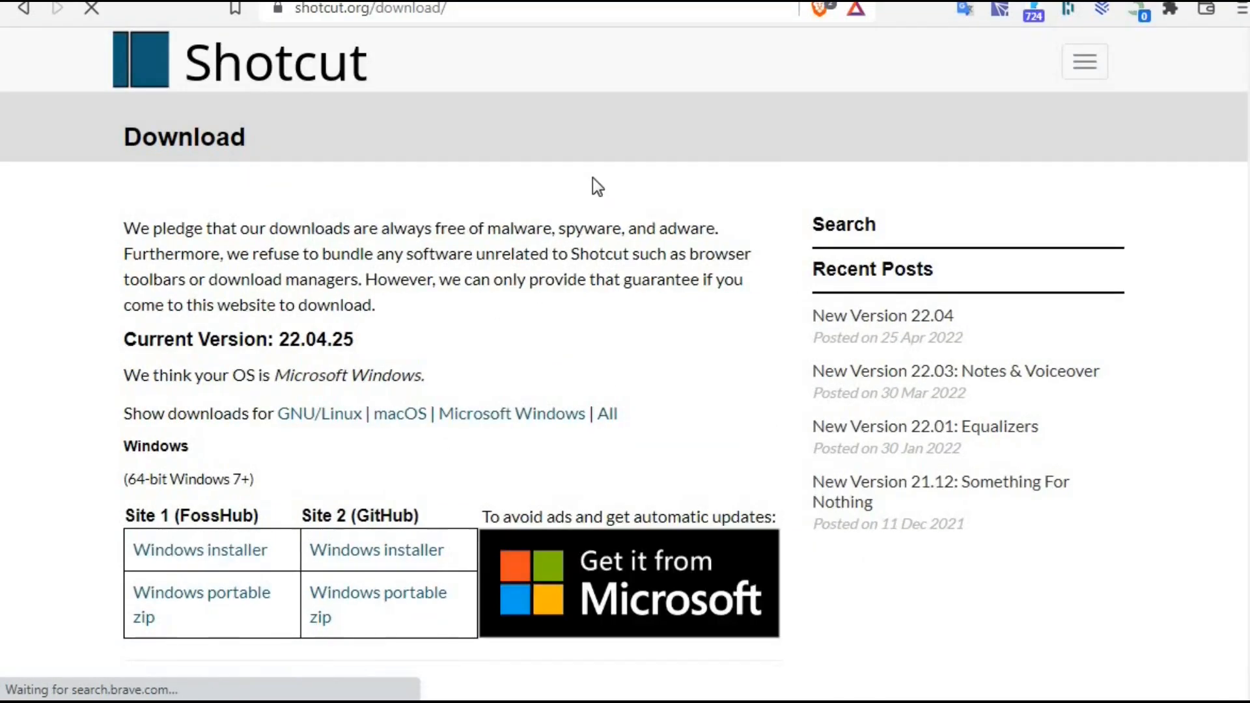
Examine the Shotcut download page for the current version, the system requirements and the Windows installer and portable options.
{"action": "scroll", "coordinate": [640, 430], "scroll_direction": "down", "scroll_amount": 1}
{"action": "scroll", "coordinate": [640, 430], "scroll_direction": "down", "scroll_amount": 3}
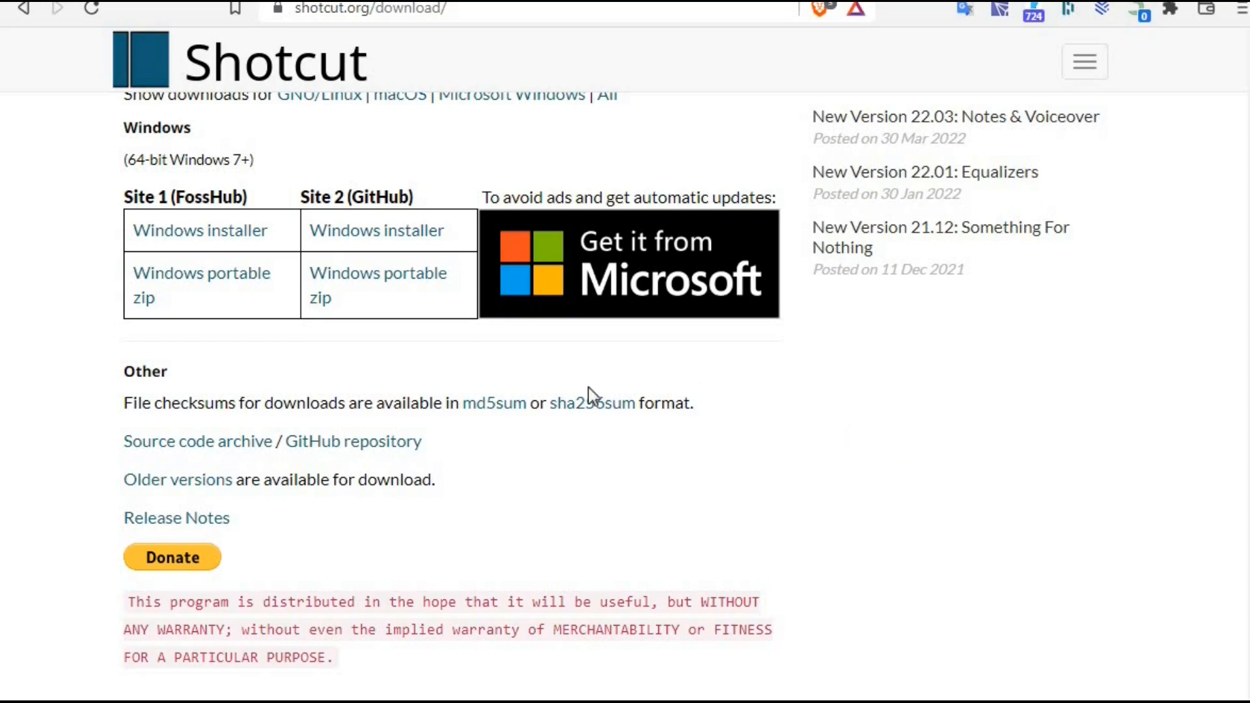
{"action": "scroll", "coordinate": [480, 382], "scroll_direction": "down", "scroll_amount": 7}
{"action": "scroll", "coordinate": [275, 219], "scroll_direction": "up", "scroll_amount": 7}
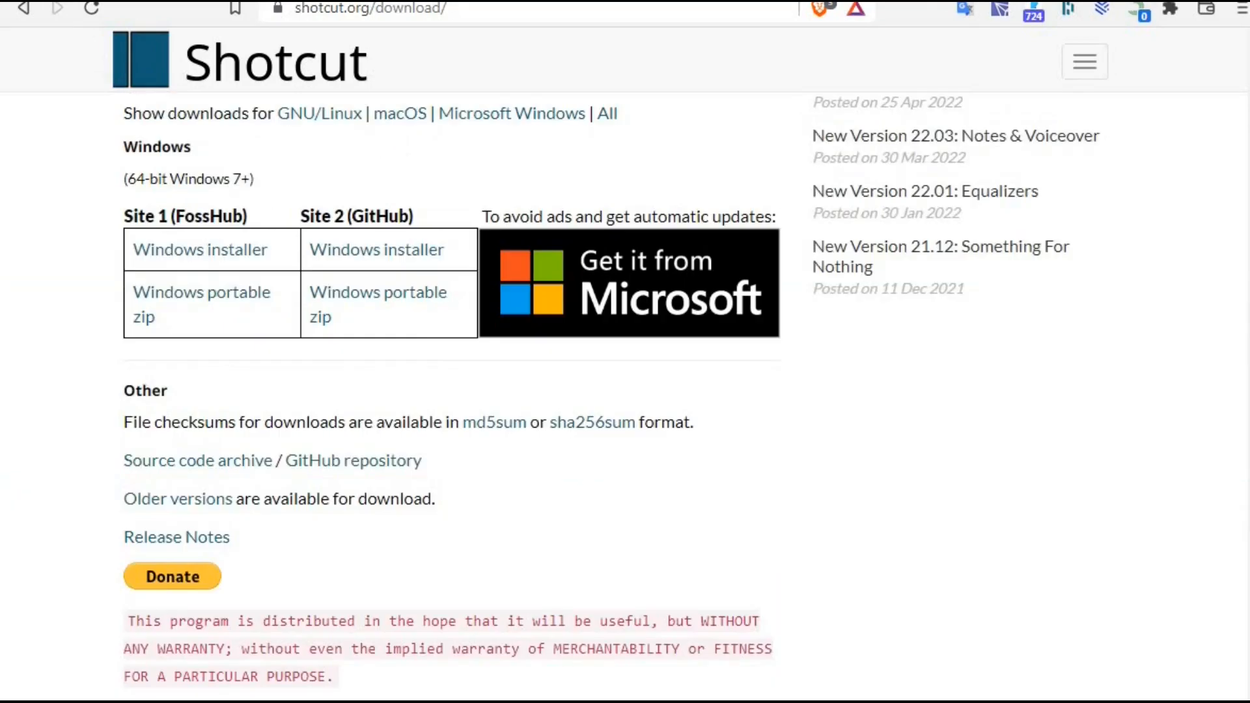
{"action": "scroll", "coordinate": [488, 338], "scroll_direction": "up", "scroll_amount": 4}
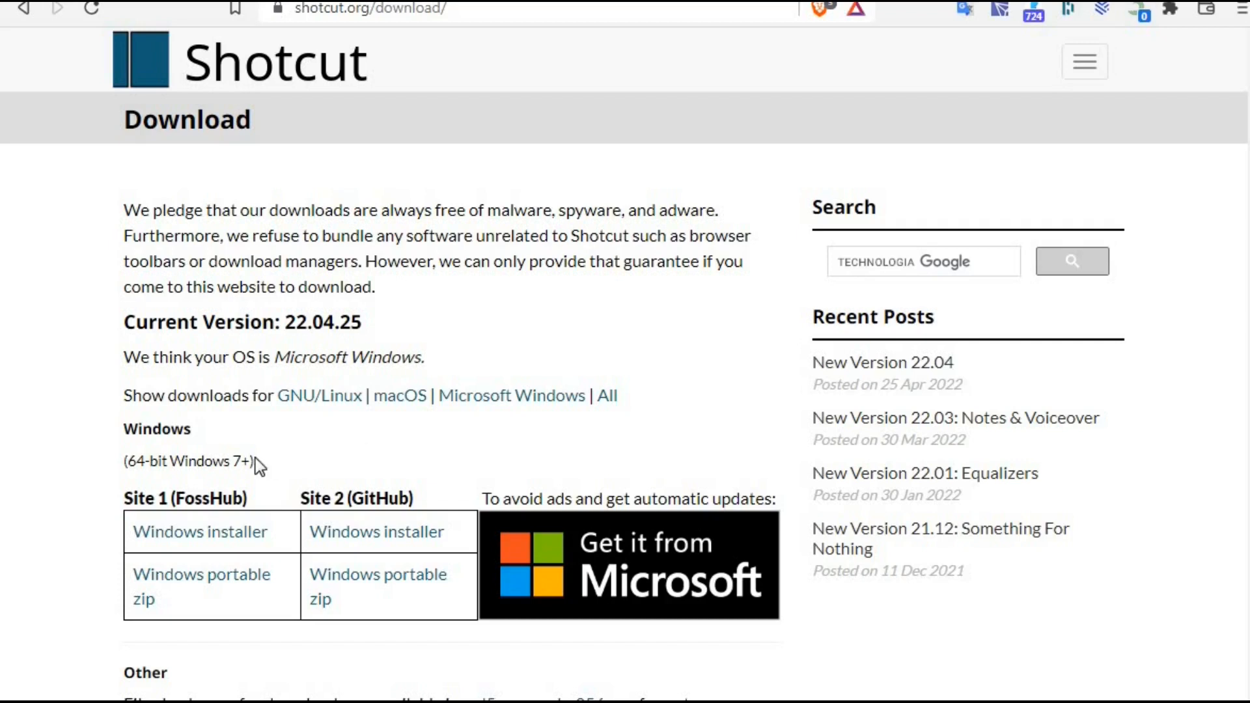
{"action": "mouse_move", "coordinate": [249, 463]}
{"action": "left_mouse_down"}
{"action": "mouse_move", "coordinate": [188, 463]}
{"action": "mouse_move", "coordinate": [268, 467]}
{"action": "left_mouse_up"}
{"action": "scroll", "coordinate": [594, 410], "scroll_direction": "down", "scroll_amount": 2}
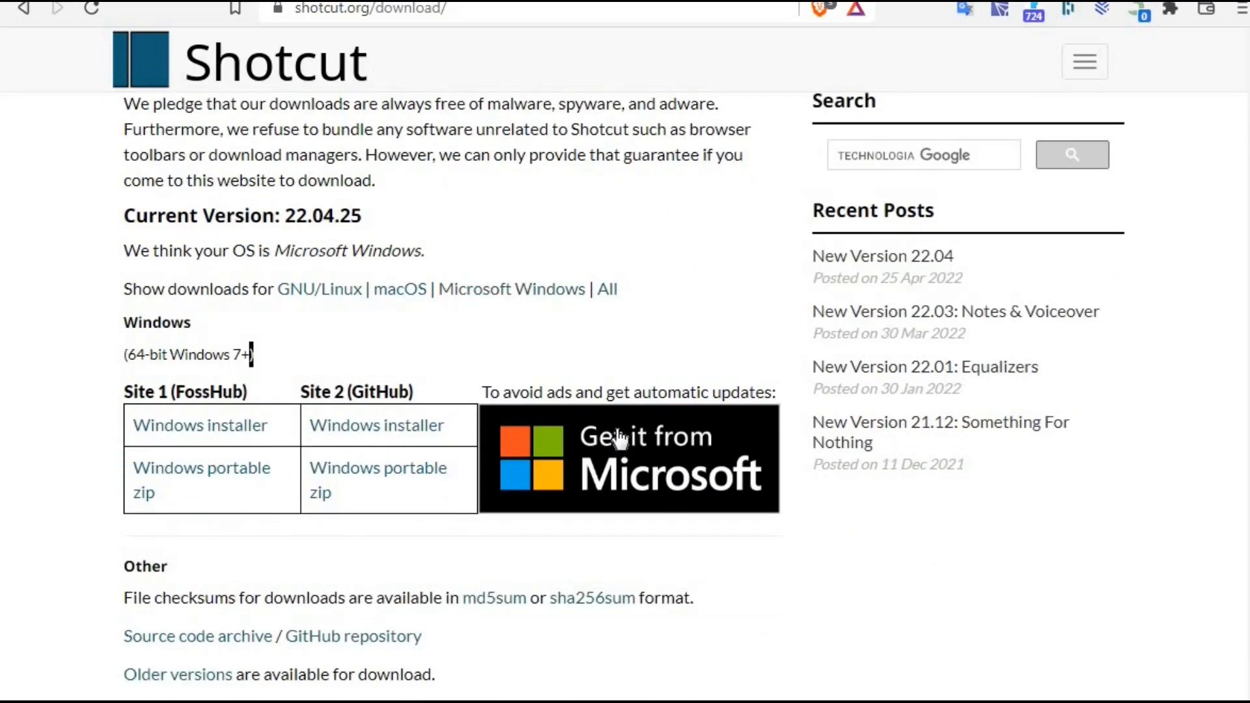
{"action": "scroll", "coordinate": [588, 433], "scroll_direction": "down", "scroll_amount": 6}
{"action": "scroll", "coordinate": [806, 439], "scroll_direction": "up", "scroll_amount": 1}
{"action": "scroll", "coordinate": [840, 413], "scroll_direction": "up", "scroll_amount": 7}
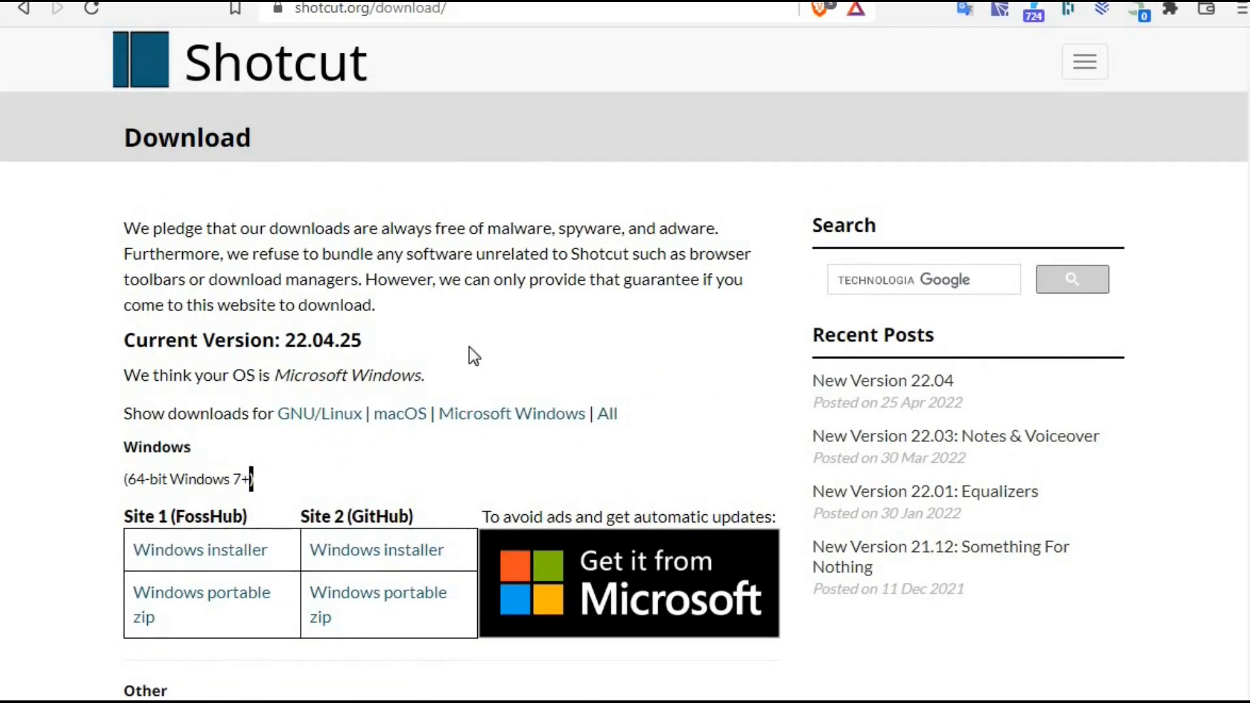
{"action": "scroll", "coordinate": [798, 459], "scroll_direction": "down", "scroll_amount": 3}
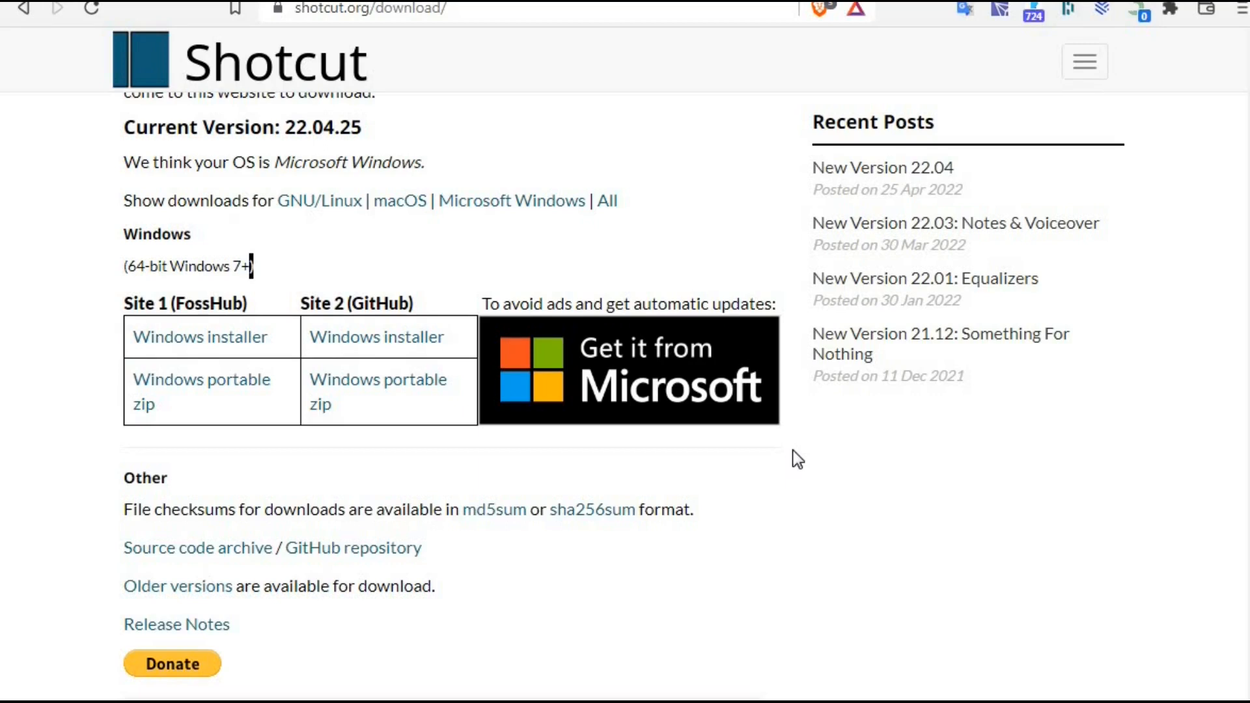
{"action": "scroll", "coordinate": [797, 460], "scroll_direction": "up", "scroll_amount": 3}
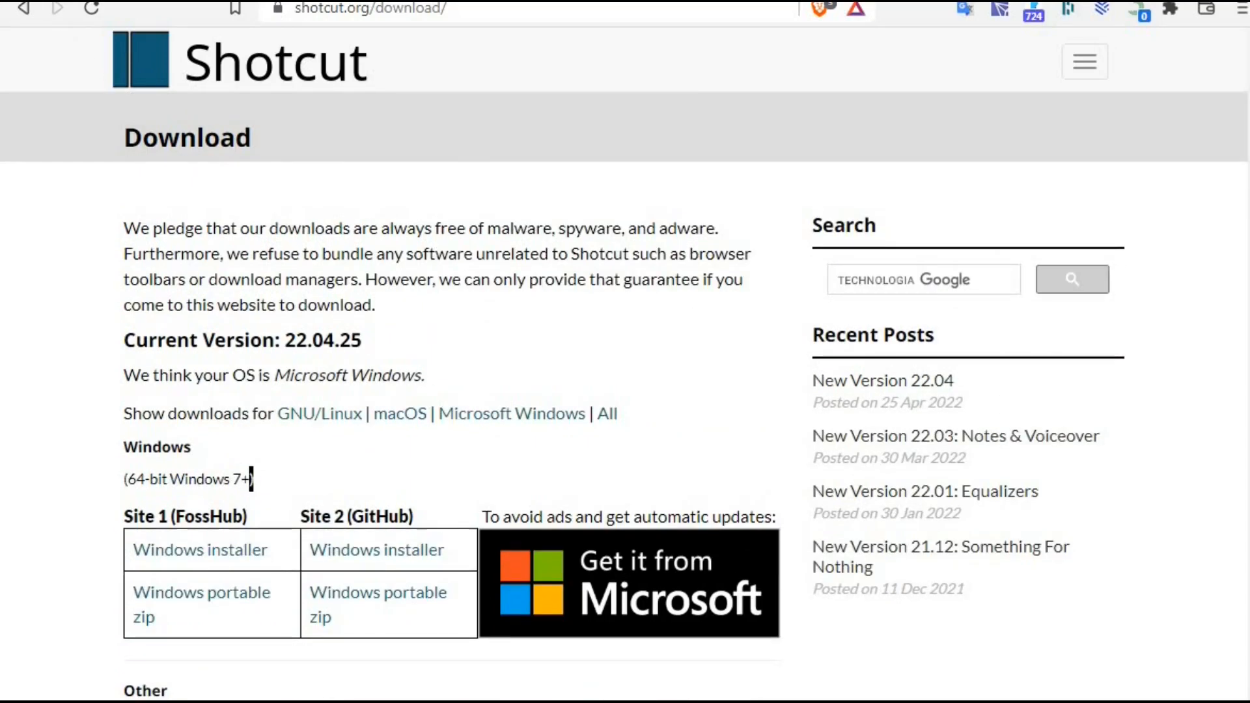
Return to the search results and look through the other sites offering Shotcut for Windows.
{"action": "key", "text": "alt+Left"}
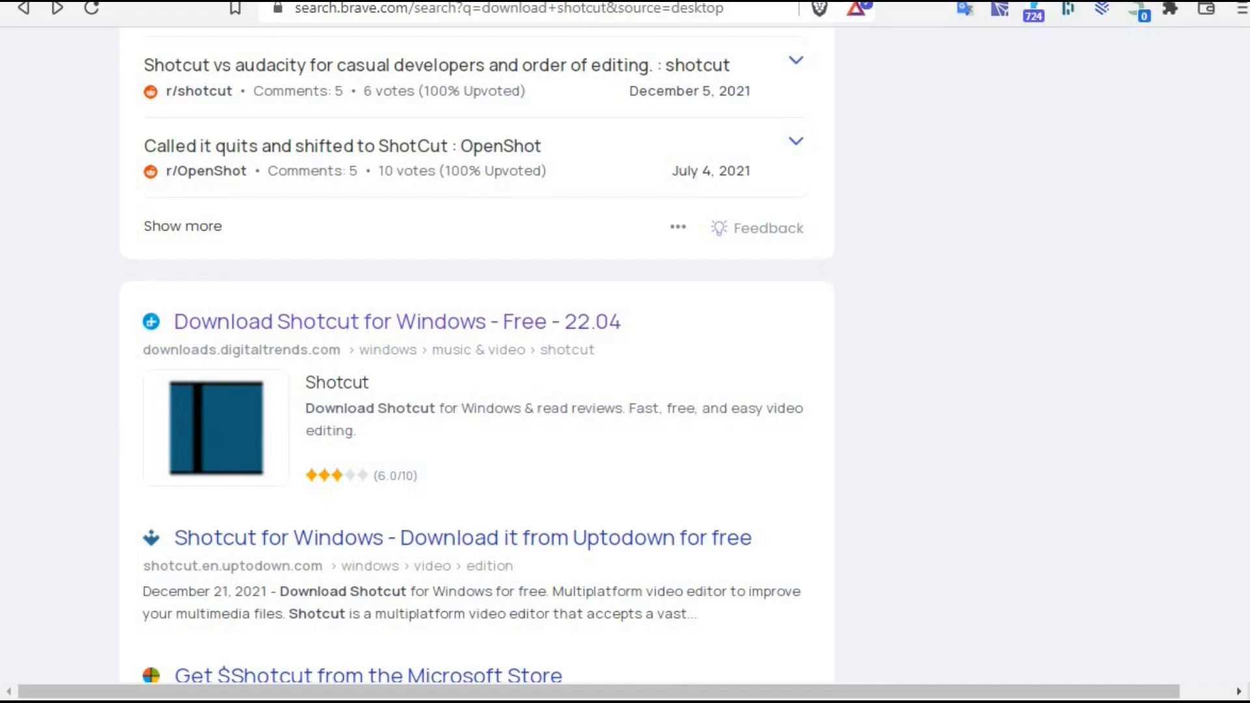
{"action": "scroll", "coordinate": [477, 355], "scroll_direction": "down", "scroll_amount": 5}
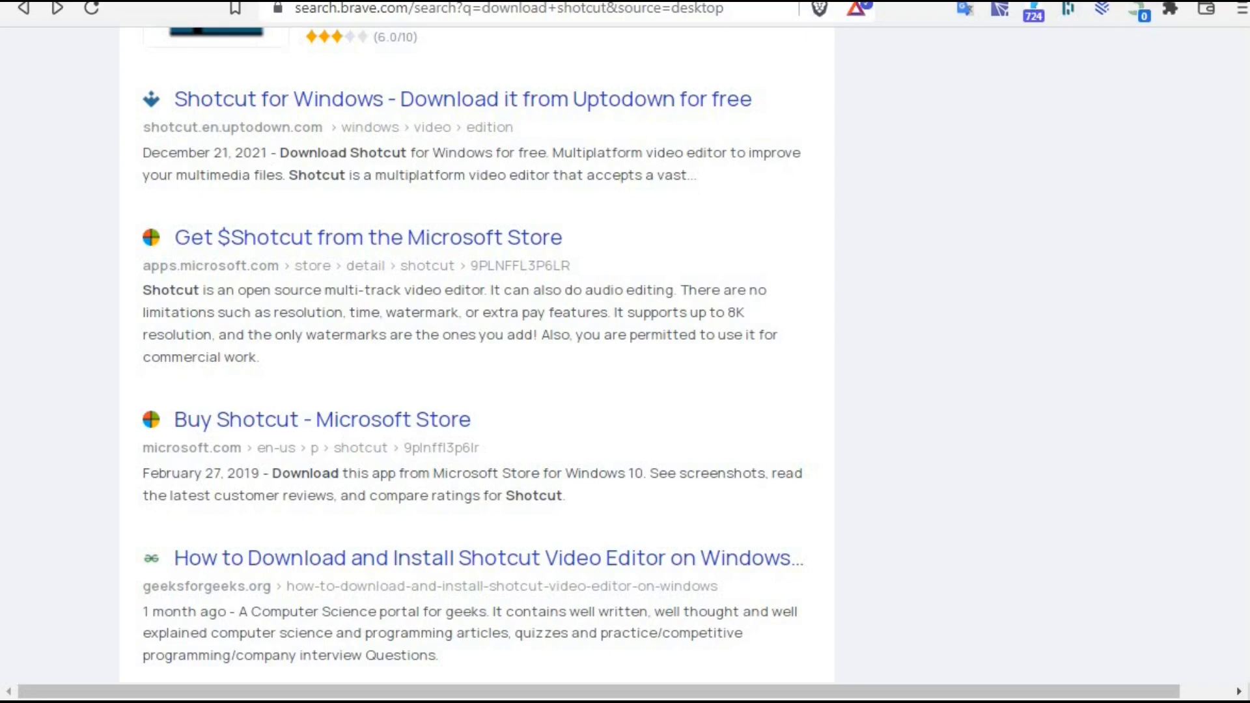
{"action": "scroll", "coordinate": [472, 345], "scroll_direction": "down", "scroll_amount": 3}
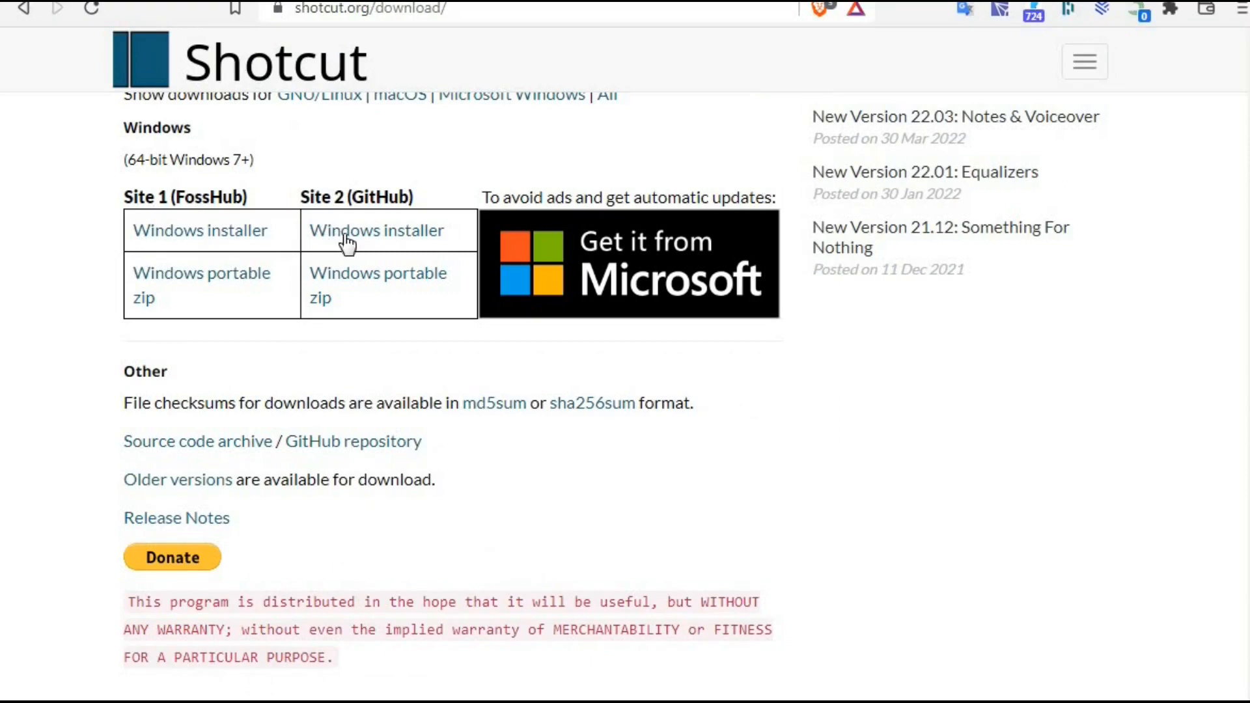
Download the Windows installer from Site 2 (GitHub) on the Shotcut page and save shotcut-win64-220425 in the Desktop's New folder (2).
{"action": "left_click", "coordinate": [343, 236]}
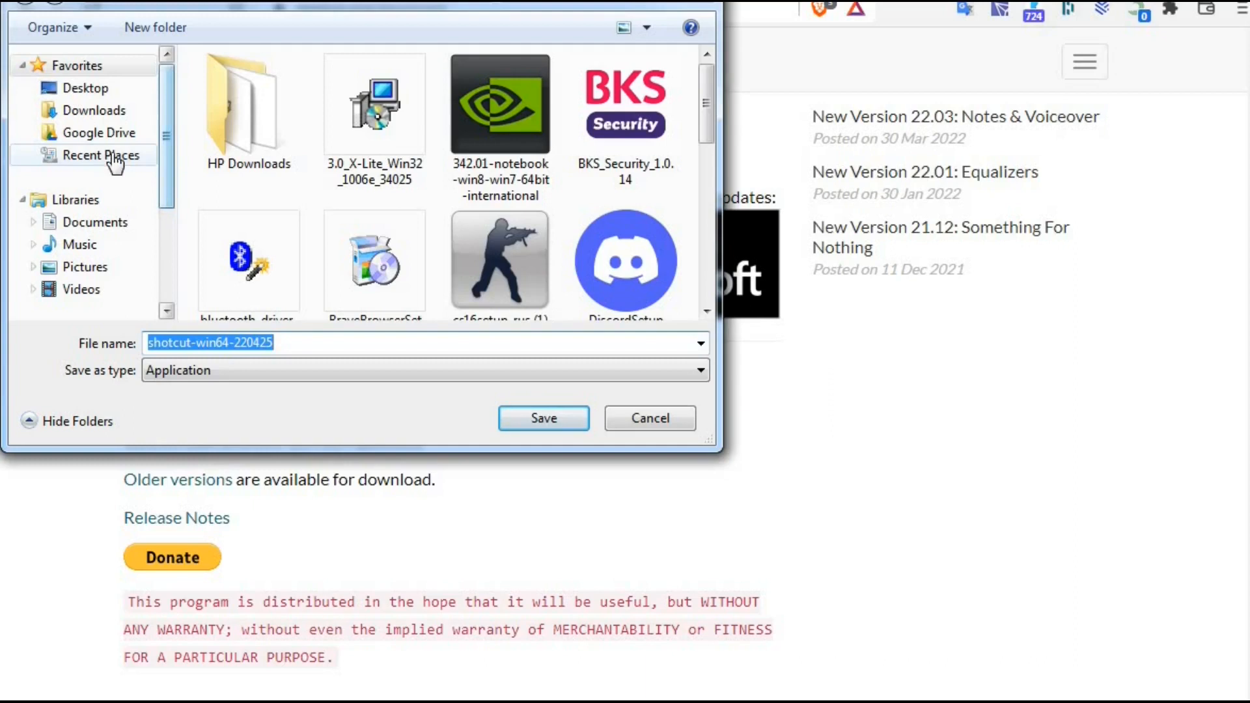
{"action": "left_click", "coordinate": [124, 89]}
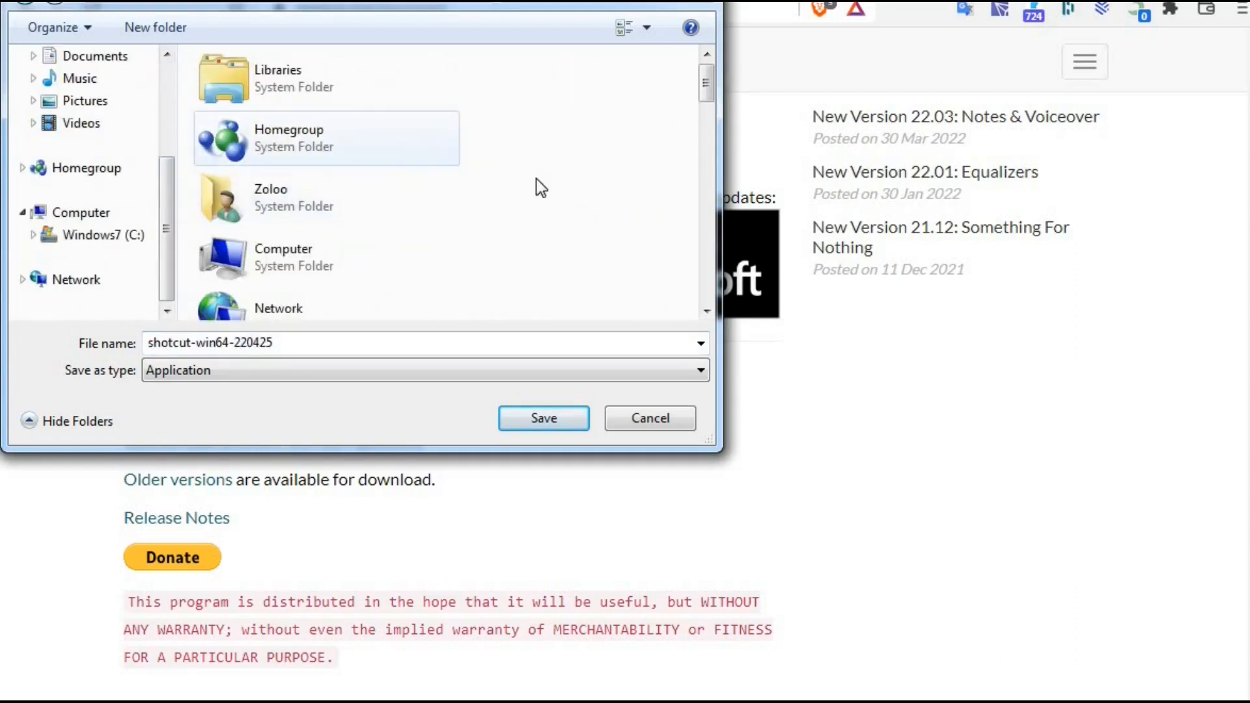
{"action": "left_click_drag", "start_coordinate": [706, 96], "coordinate": [729, 199]}
{"action": "left_click", "coordinate": [544, 418]}
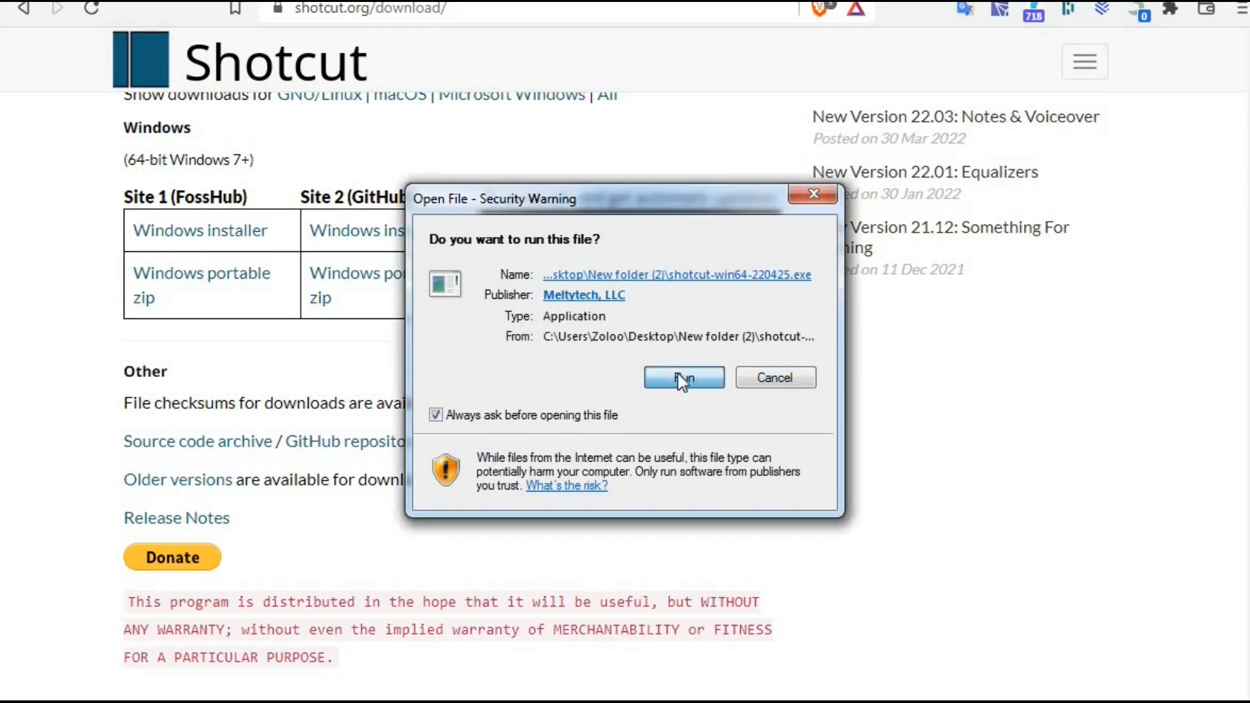
Run the Shotcut installer, accepting the license agreement and the destination folder C:\Program Files\Shotcut\.
{"action": "key", "text": "Return"}
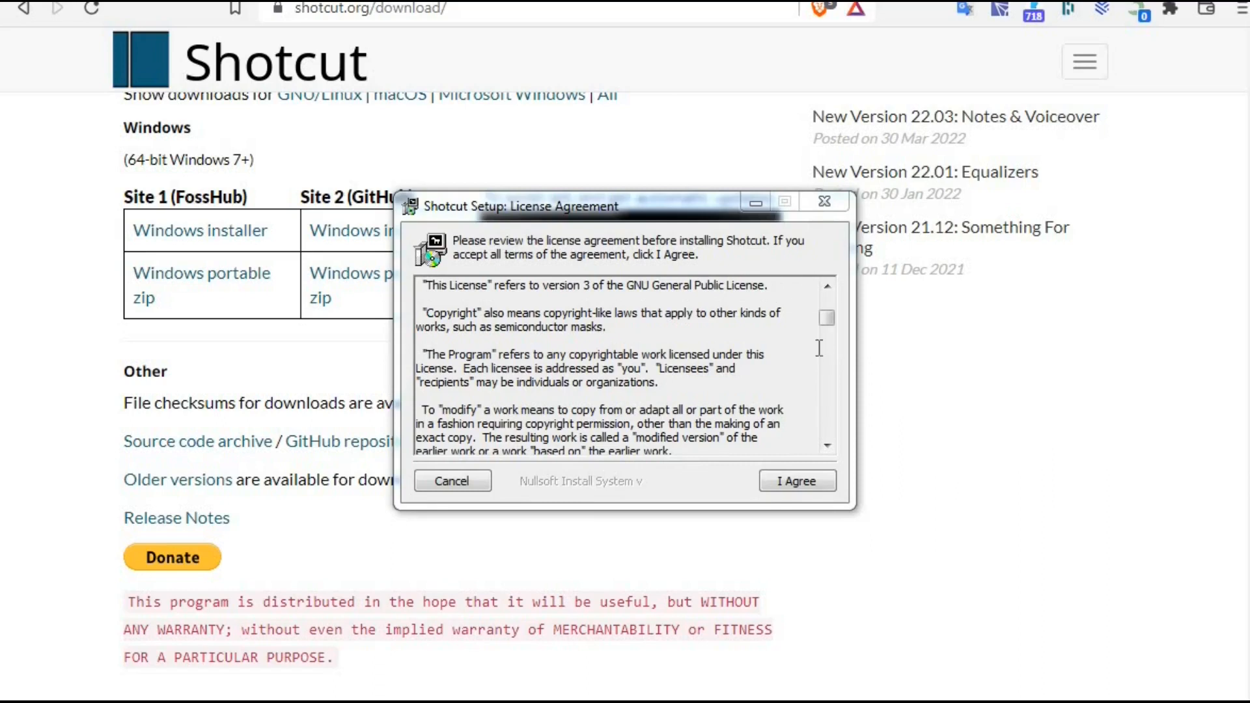
{"action": "left_click_drag", "start_coordinate": [825, 316], "coordinate": [842, 428]}
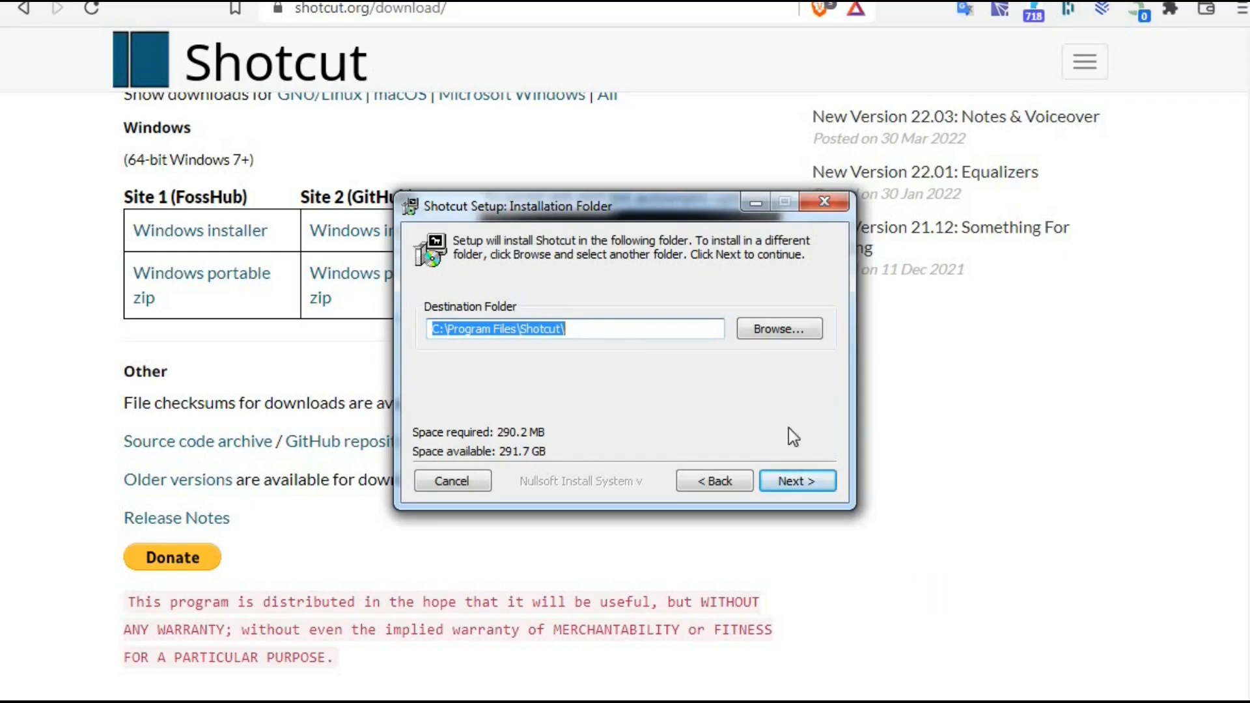
{"action": "left_click", "coordinate": [800, 480]}
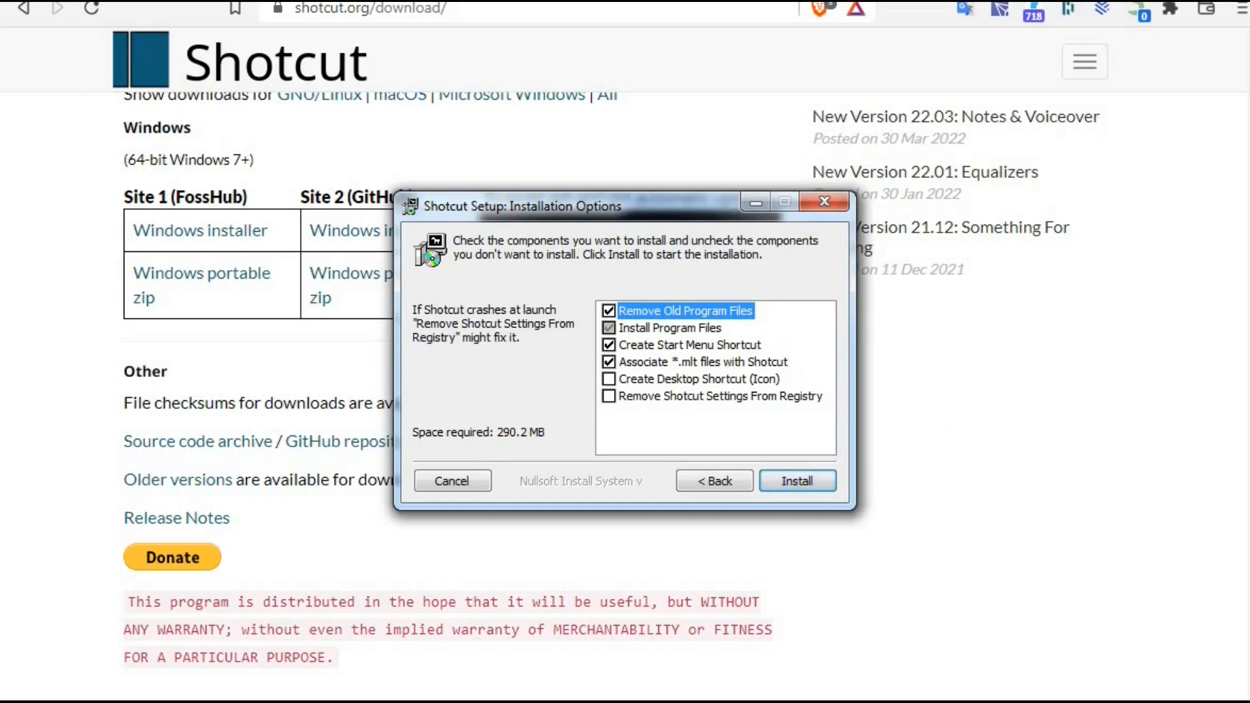
Install Shotcut without Remove Old Program Files and Create Start Menu Shortcut, and close the finished setup.
{"action": "left_click", "coordinate": [609, 311]}
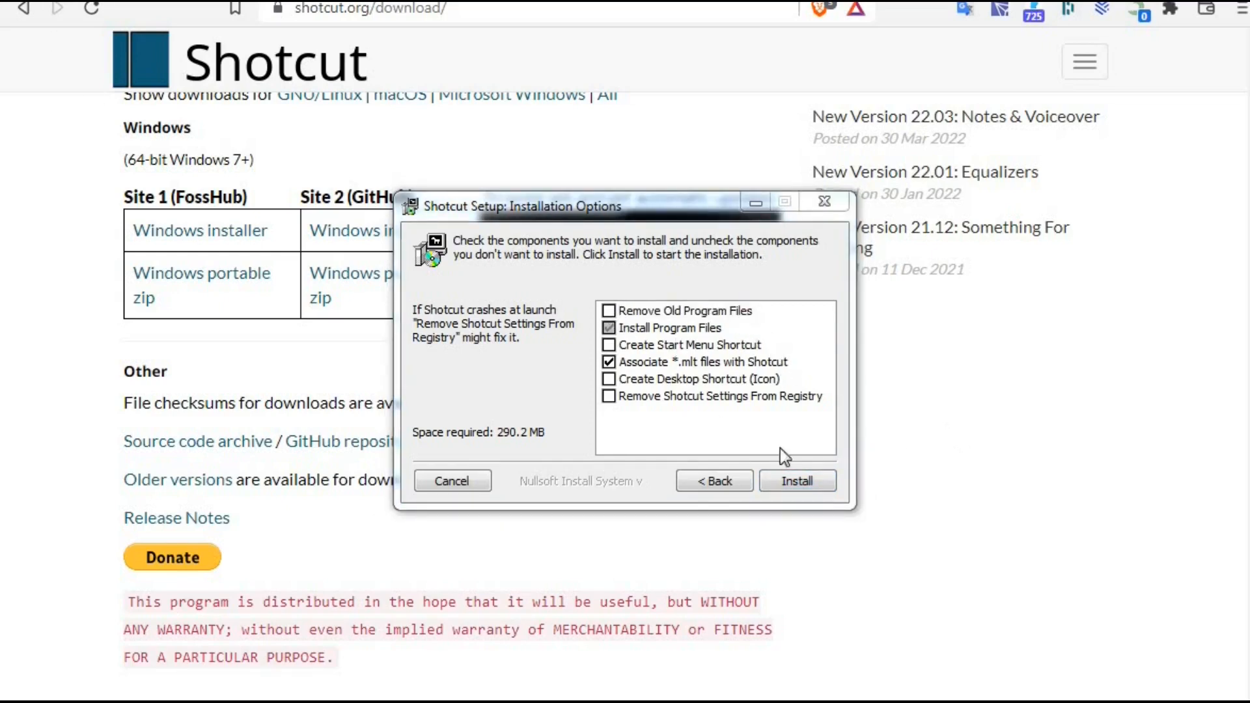
{"action": "left_click", "coordinate": [805, 480]}
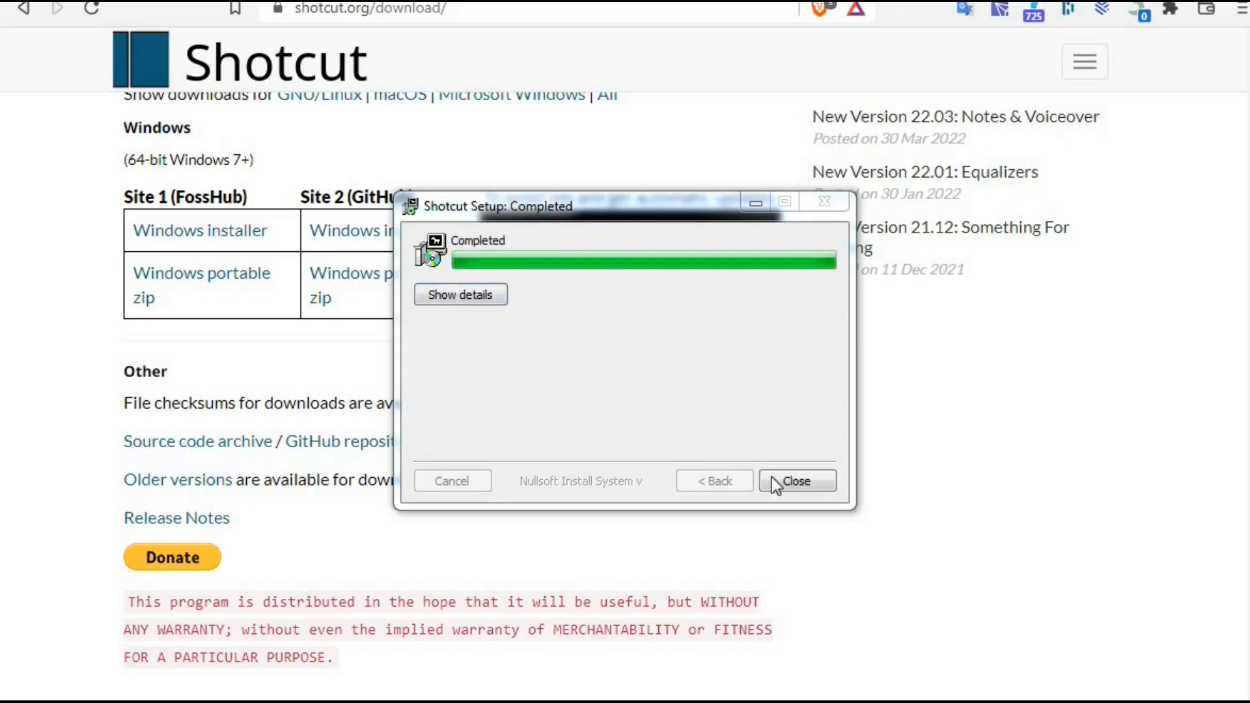
{"action": "left_click", "coordinate": [811, 486]}
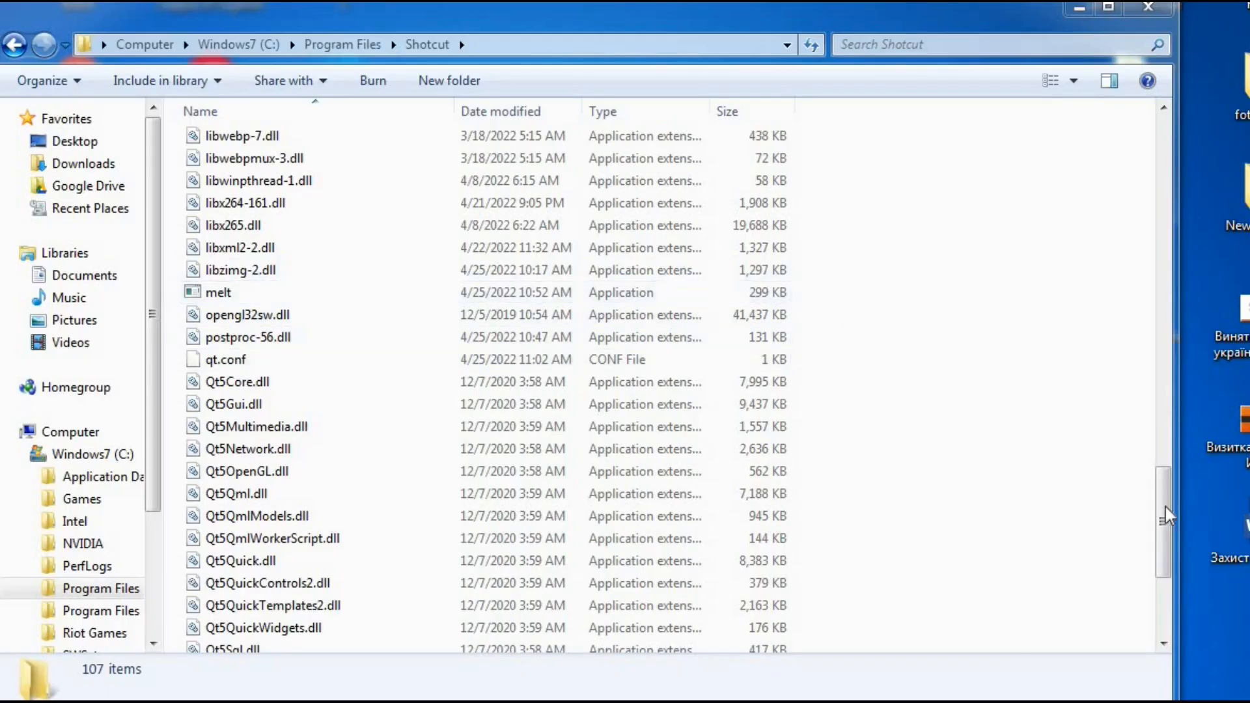
Find the shotcut application in the C:\Program Files\Shotcut folder and launch it.
{"action": "left_click_drag", "start_coordinate": [1166, 515], "coordinate": [1158, 152]}
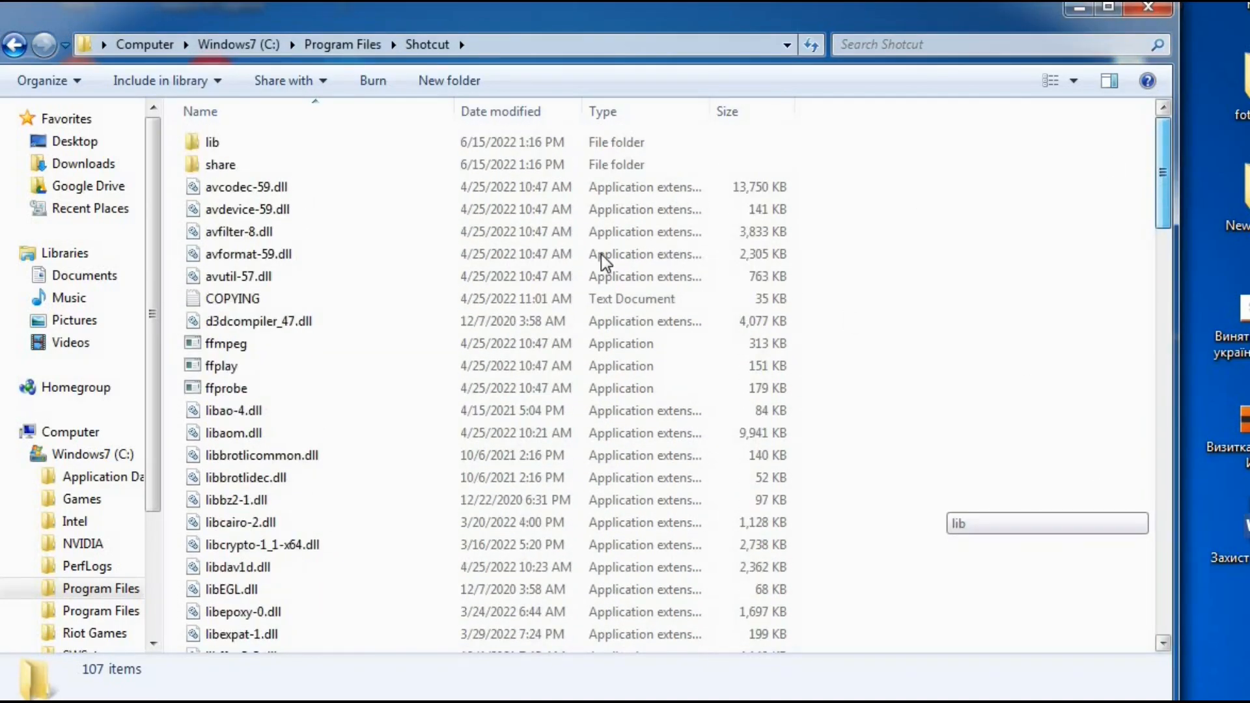
{"action": "scroll", "coordinate": [325, 466], "scroll_direction": "down", "scroll_amount": 15}
{"action": "scroll", "coordinate": [311, 495], "scroll_direction": "down", "scroll_amount": 10}
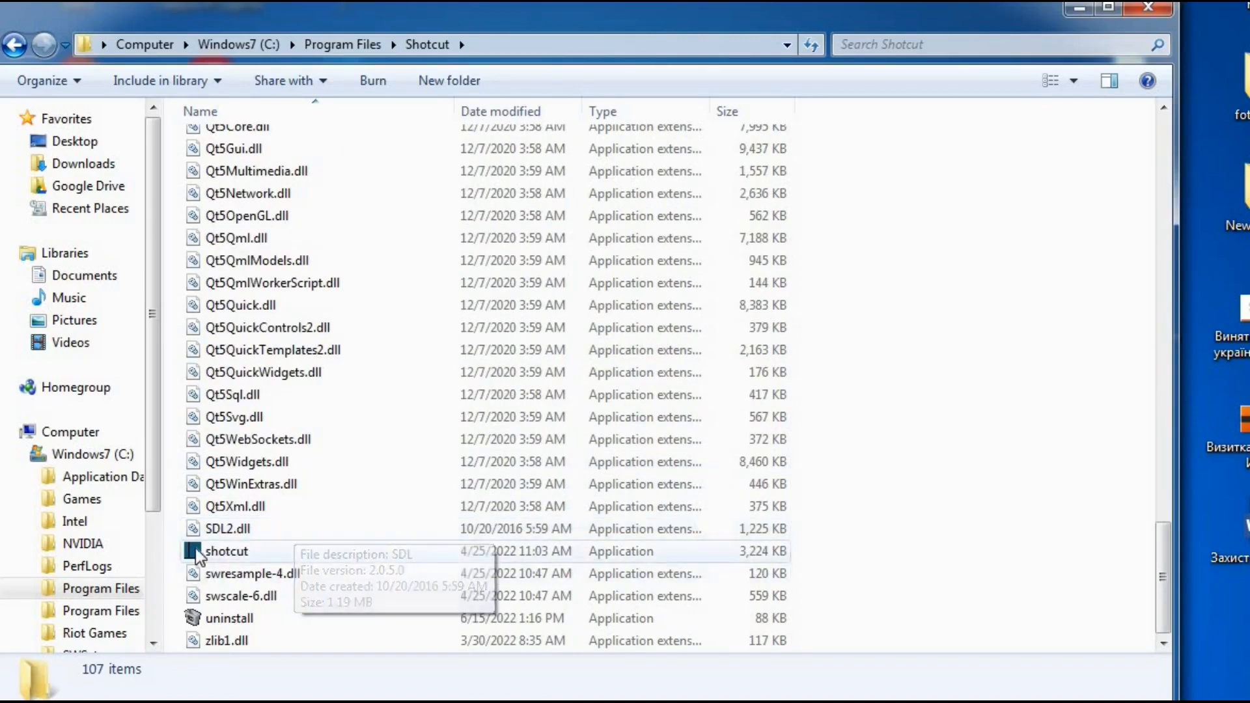
{"action": "left_click", "coordinate": [223, 555]}
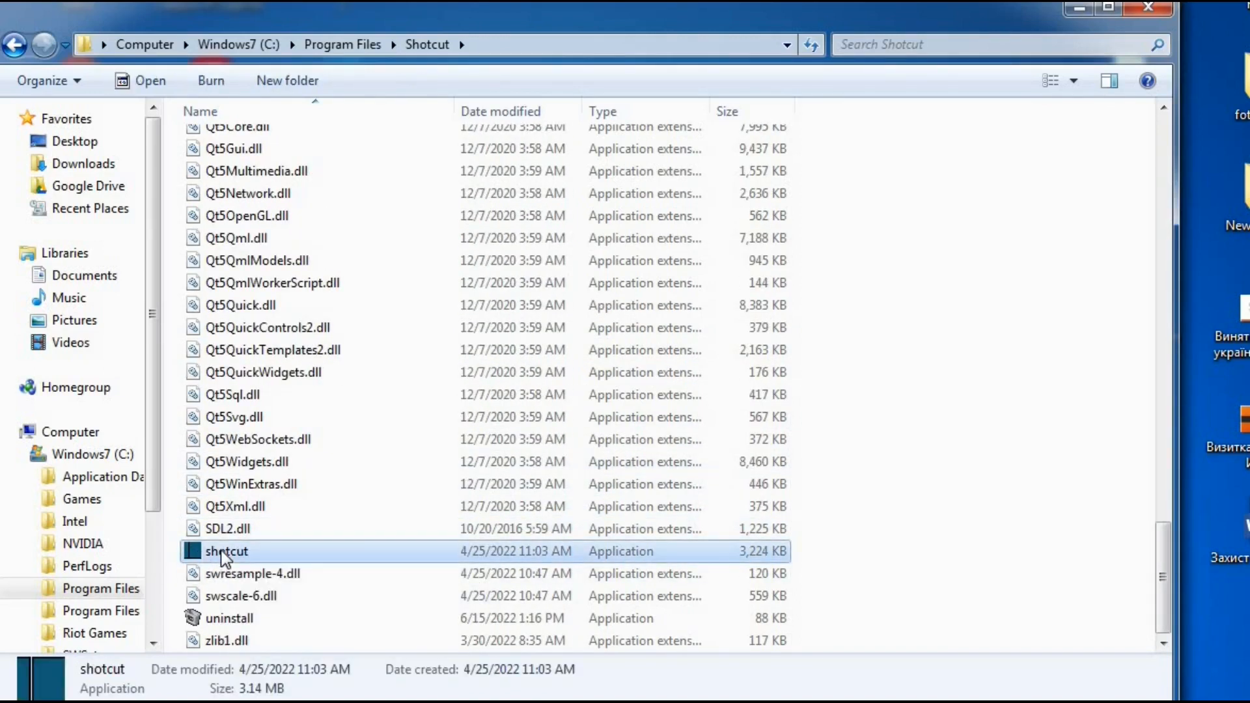
{"action": "double_click", "coordinate": [223, 555]}
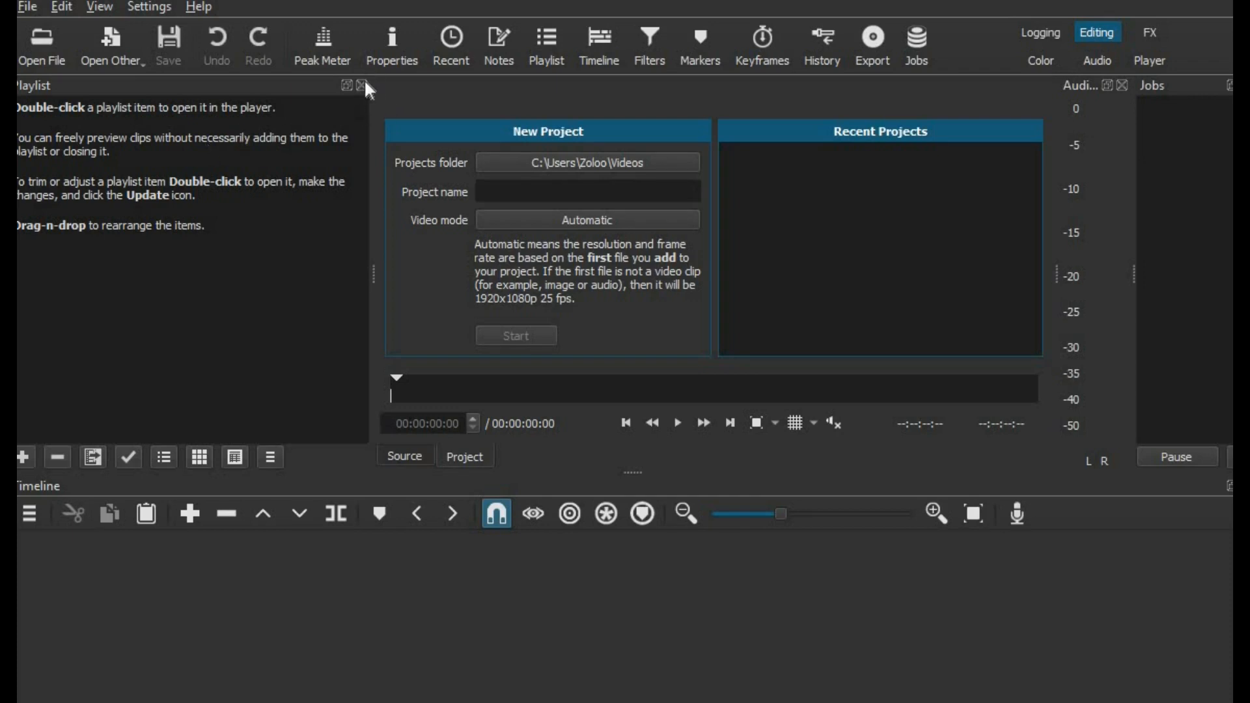
Dock the Playlist panel above the player, and close it after undocking it into a floating window.
{"action": "left_click_drag", "start_coordinate": [307, 124], "coordinate": [479, 105]}
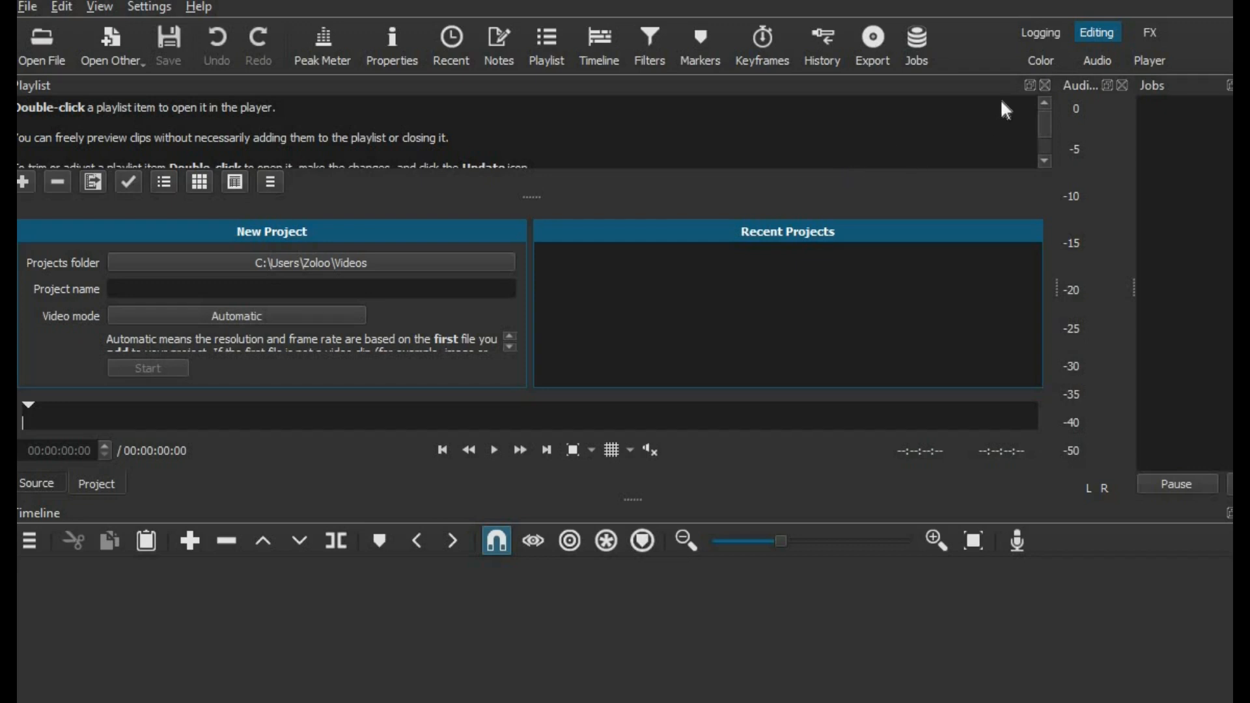
{"action": "left_click", "coordinate": [1031, 85]}
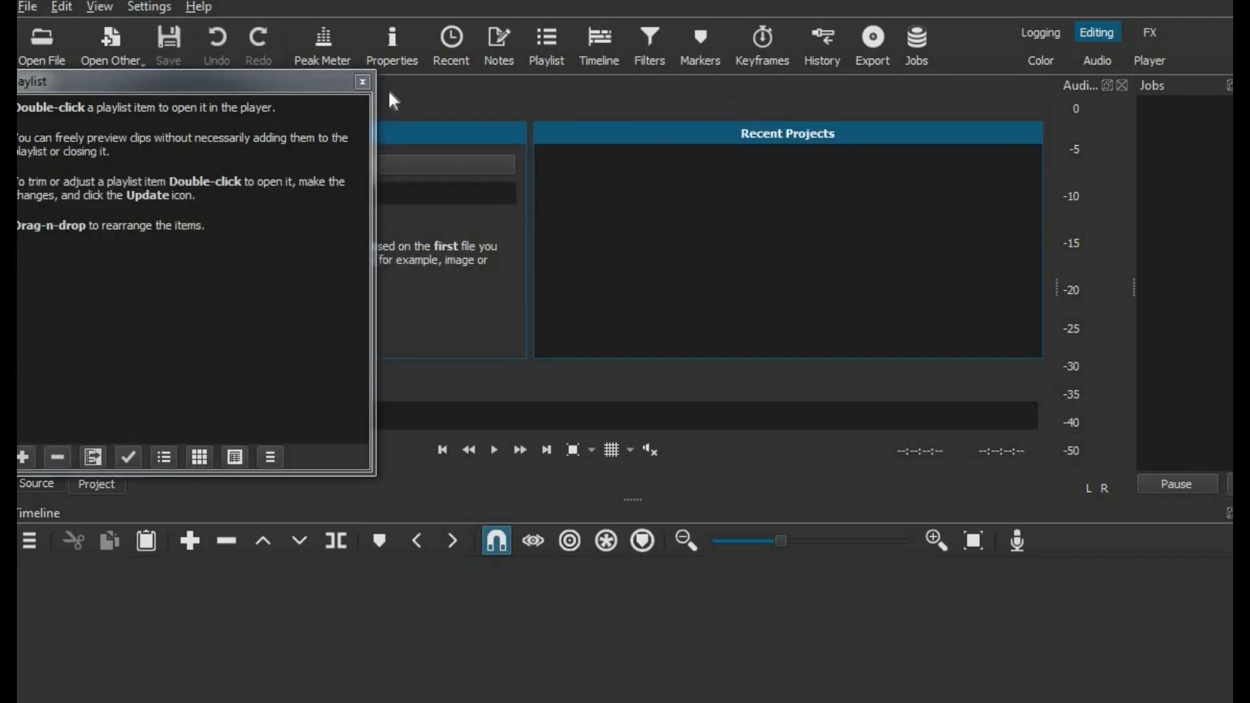
{"action": "left_click", "coordinate": [363, 83]}
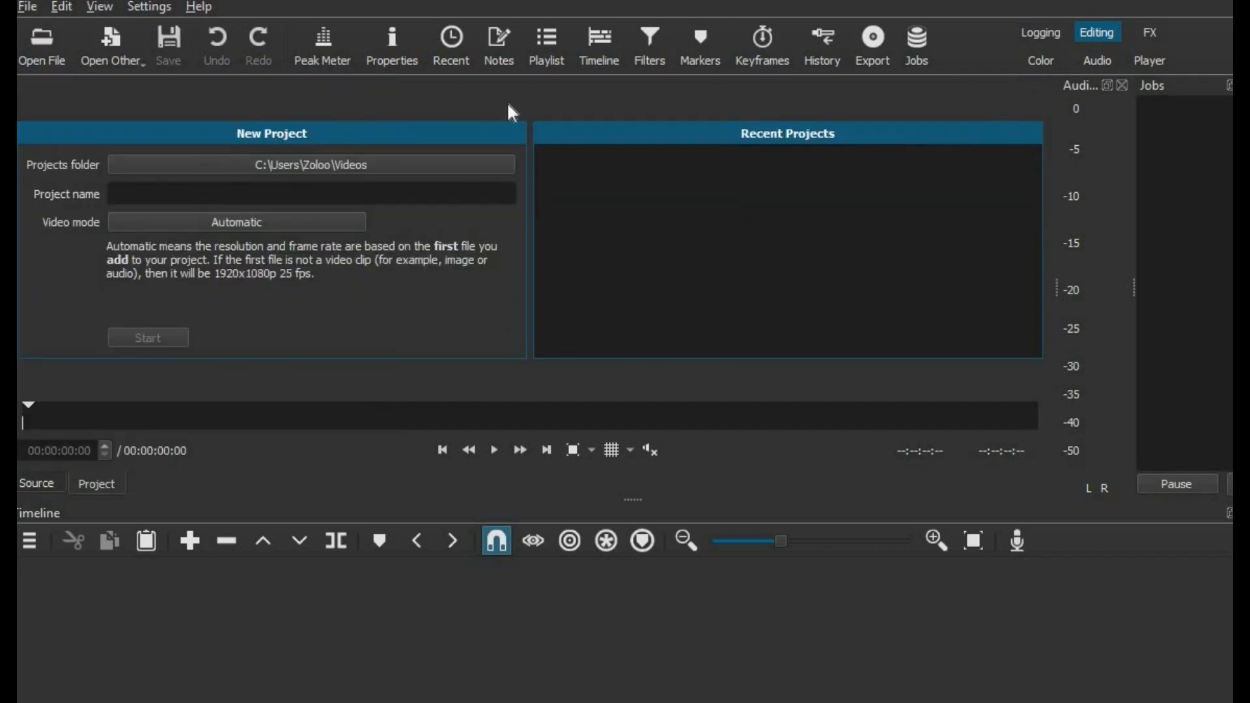
Show the floating Playlist panel again, move it around over the workspace and close it.
{"action": "left_click", "coordinate": [551, 55]}
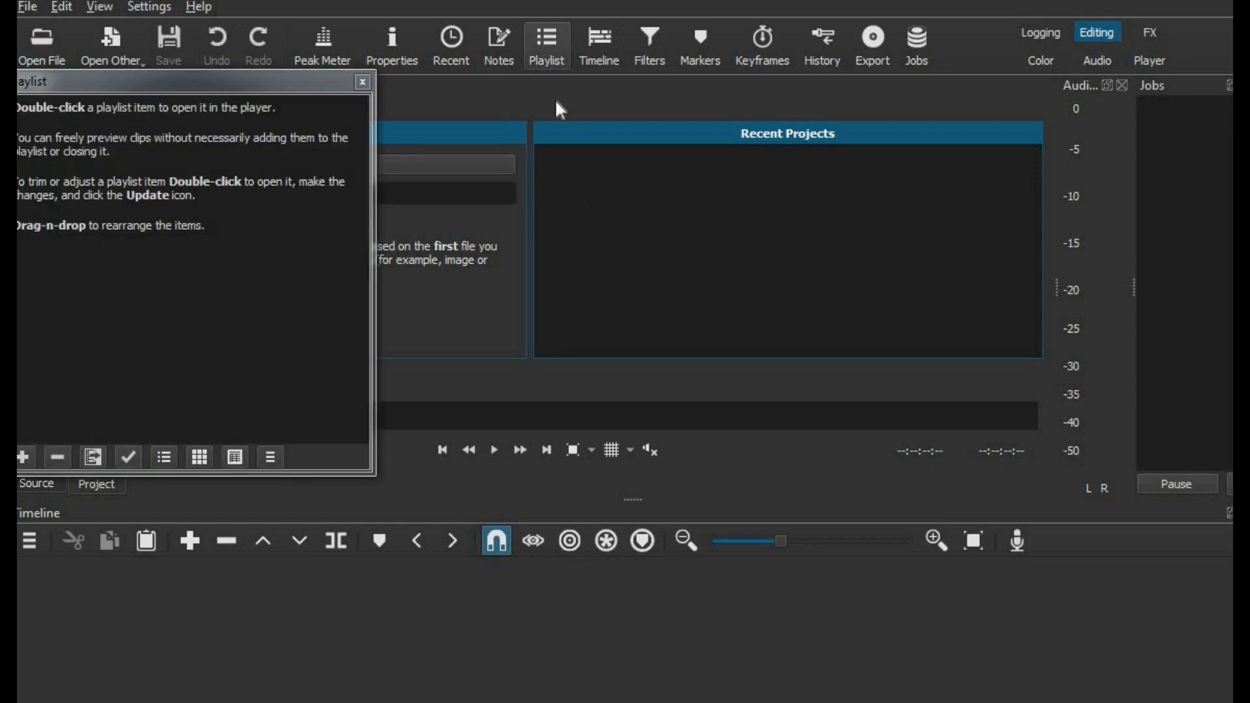
{"action": "left_click_drag", "start_coordinate": [267, 95], "coordinate": [351, 121]}
{"action": "left_click_drag", "start_coordinate": [681, 212], "coordinate": [659, 281]}
{"action": "left_click_drag", "start_coordinate": [745, 459], "coordinate": [655, 267]}
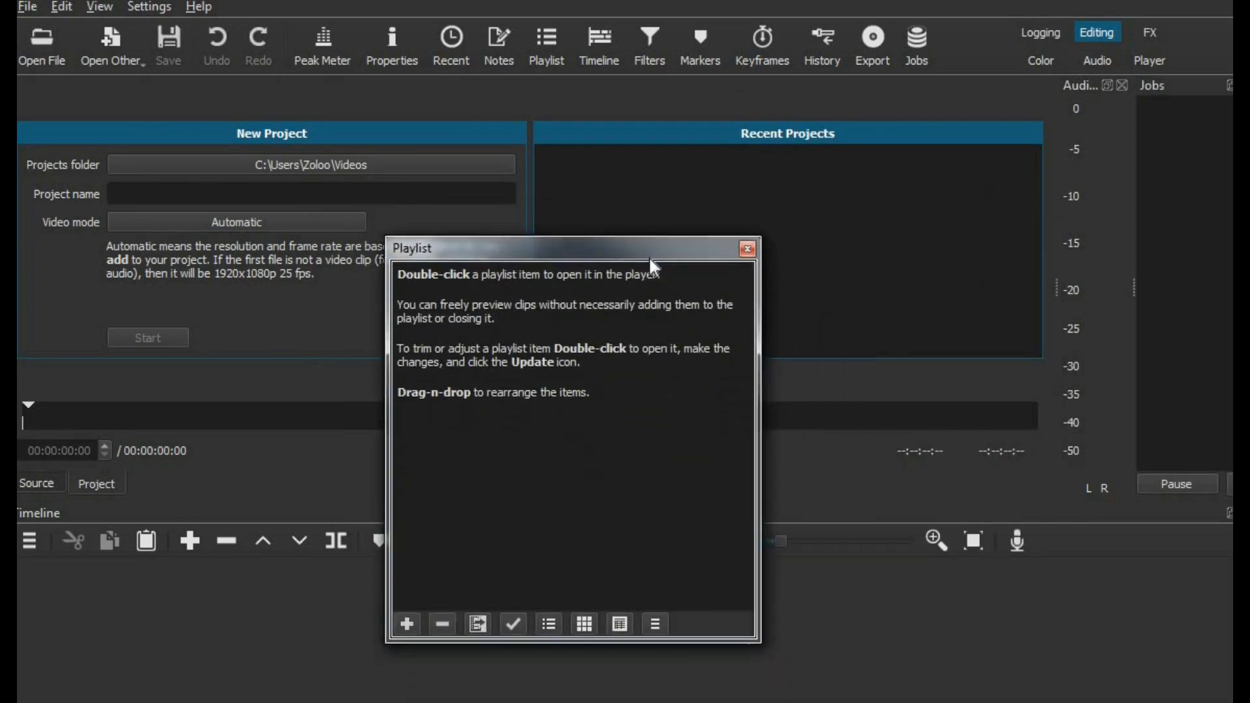
{"action": "left_click", "coordinate": [748, 250]}
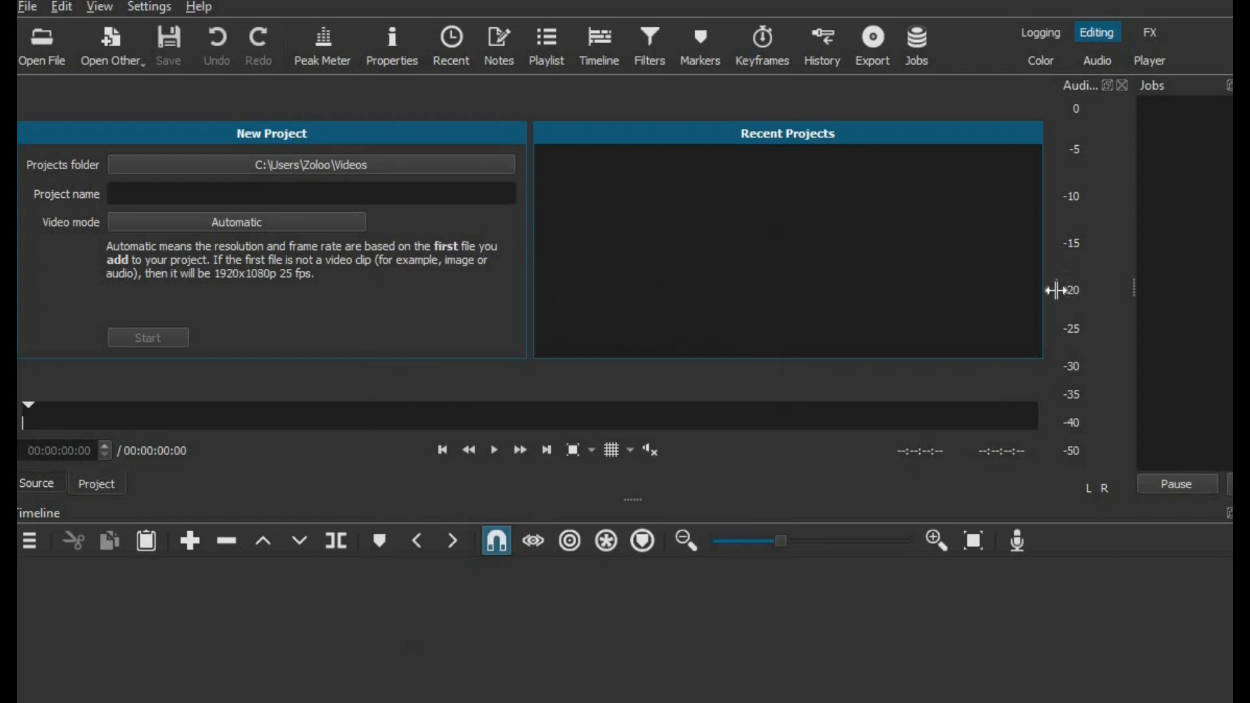
Resize the workspace panels so the Audio Peak Meter and Jobs panels are wider and the player is narrower.
{"action": "left_click_drag", "start_coordinate": [1041, 287], "coordinate": [870, 293]}
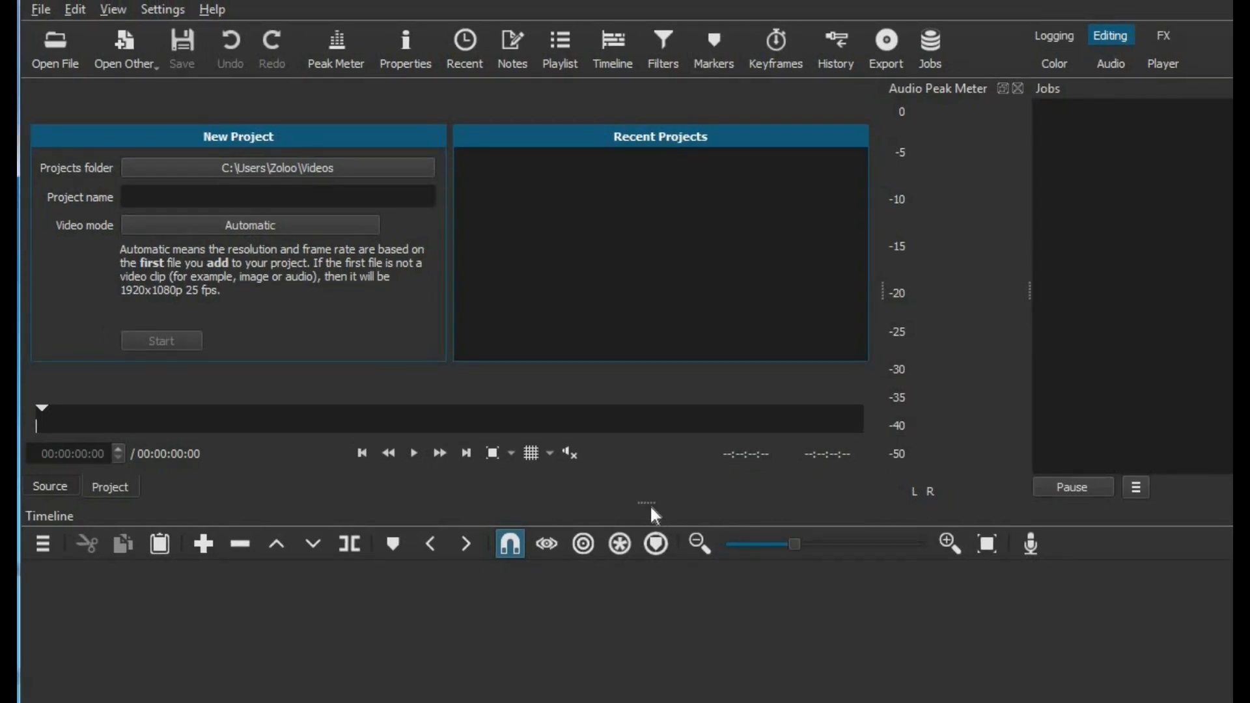
{"action": "left_click_drag", "start_coordinate": [653, 502], "coordinate": [689, 520]}
{"action": "mouse_move", "coordinate": [1029, 290]}
{"action": "left_mouse_down"}
{"action": "mouse_move", "coordinate": [943, 287]}
{"action": "mouse_move", "coordinate": [1010, 294]}
{"action": "left_mouse_up"}
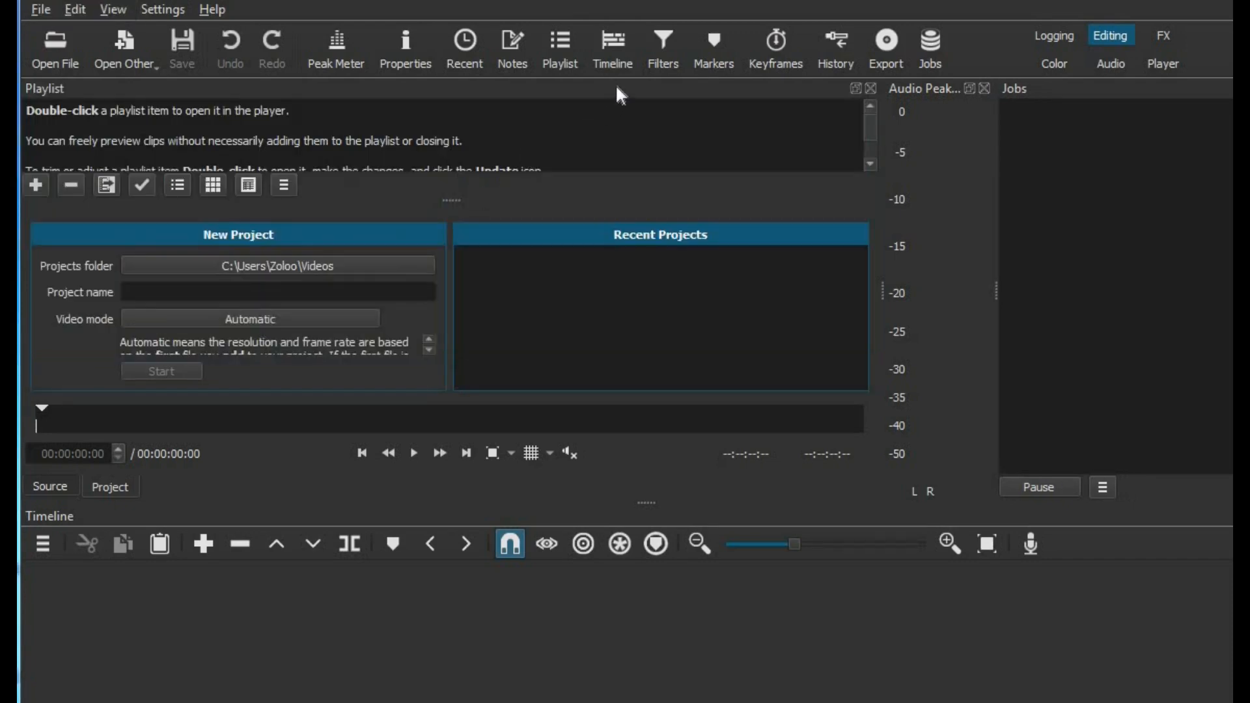
Undock the Playlist panel from above the player and dock it along the player's left side.
{"action": "double_click", "coordinate": [615, 84]}
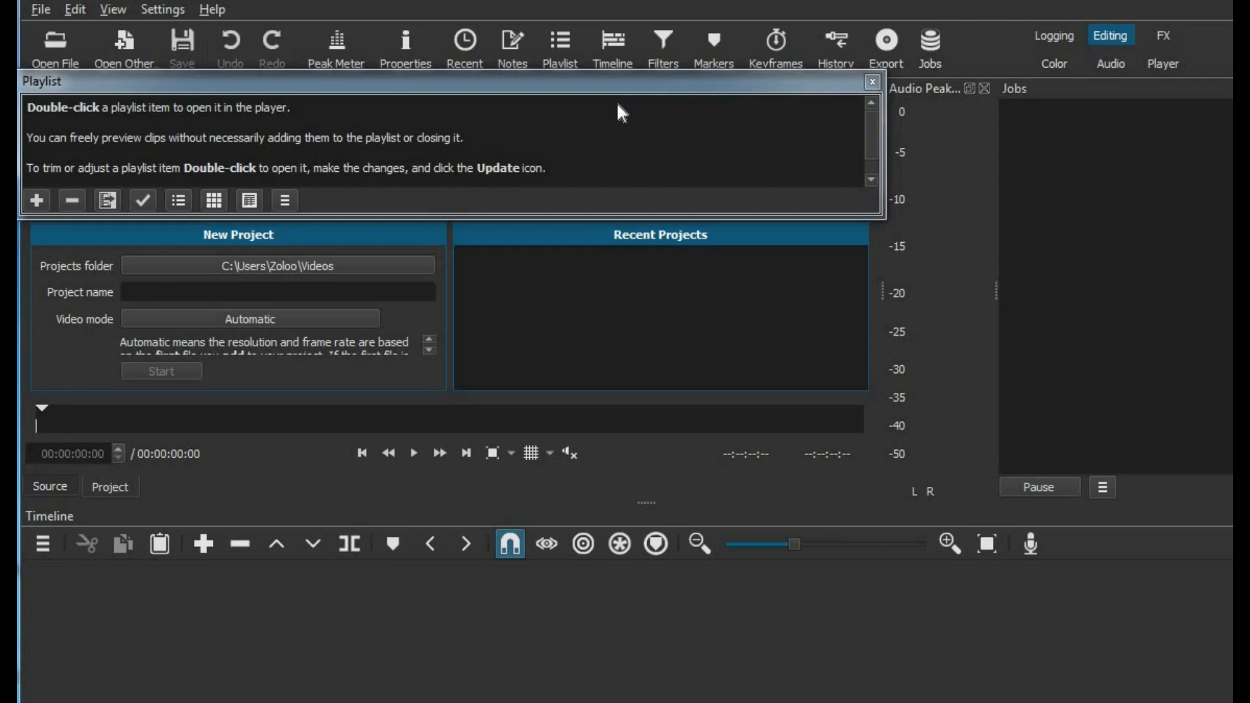
{"action": "left_click_drag", "start_coordinate": [540, 83], "coordinate": [133, 271]}
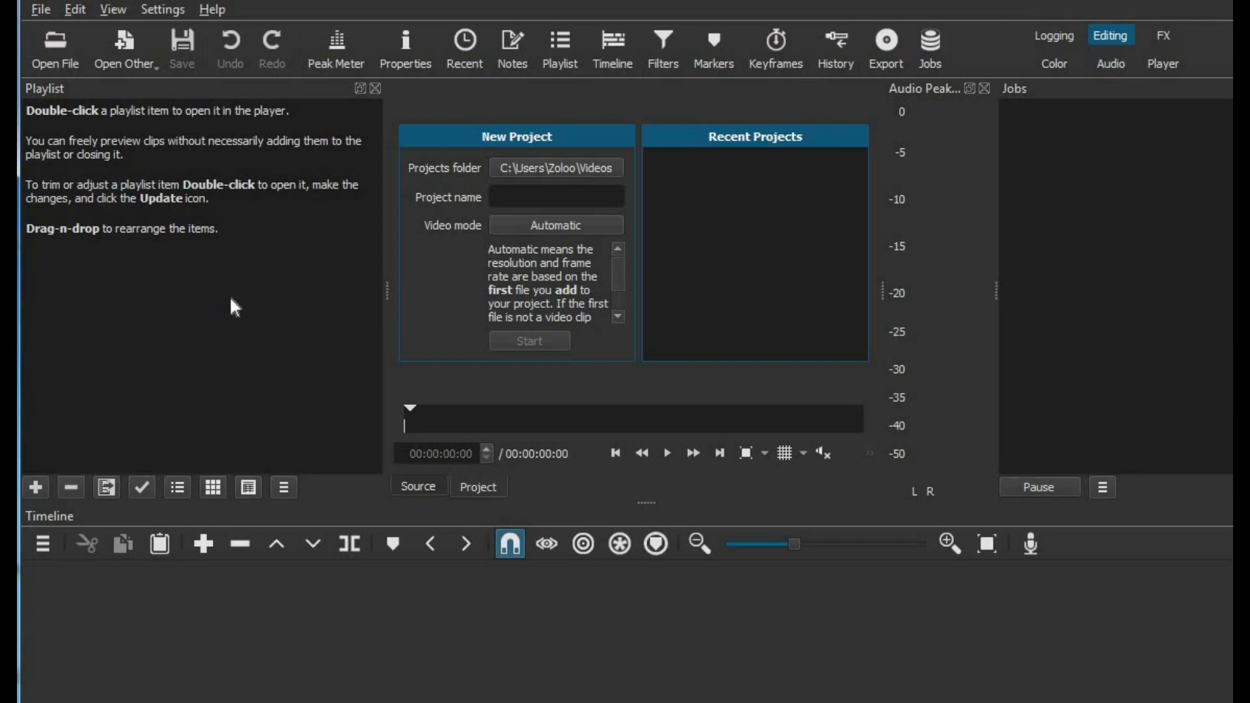
Narrow the Playlist panel and widen the player area at the expense of the Audio Peak Meter and Jobs panels.
{"action": "left_click_drag", "start_coordinate": [388, 289], "coordinate": [329, 282]}
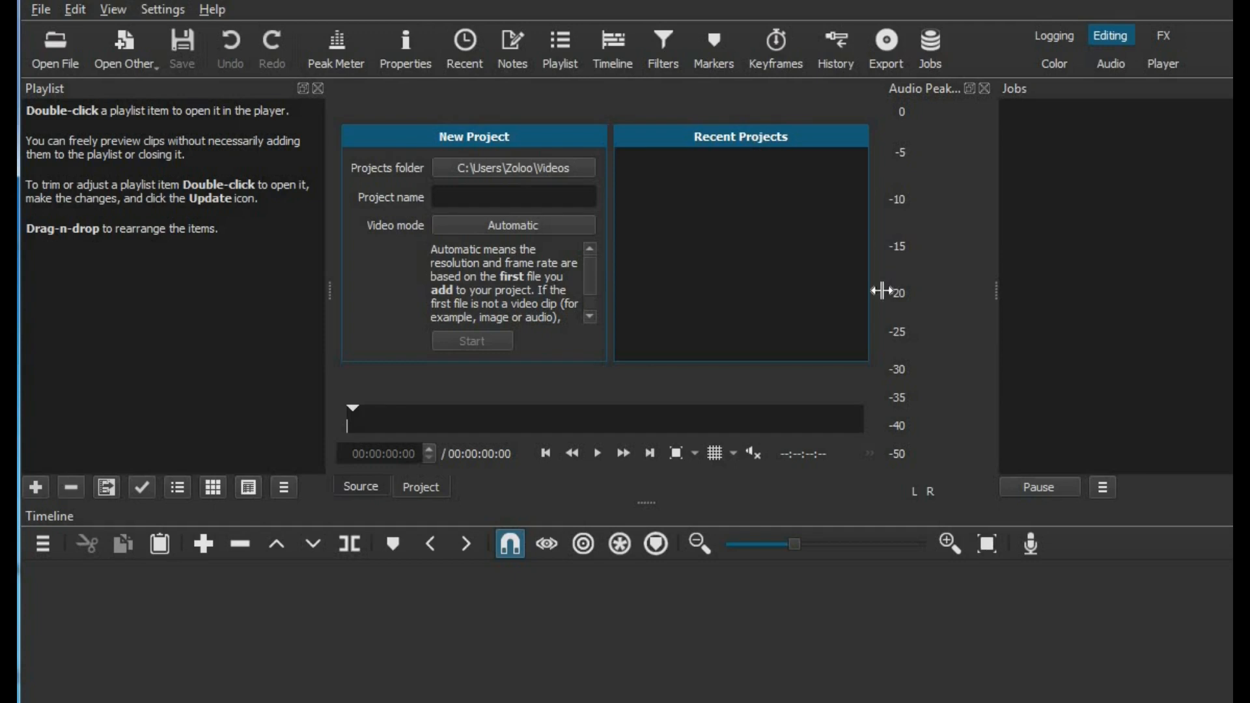
{"action": "left_click_drag", "start_coordinate": [899, 288], "coordinate": [1071, 292]}
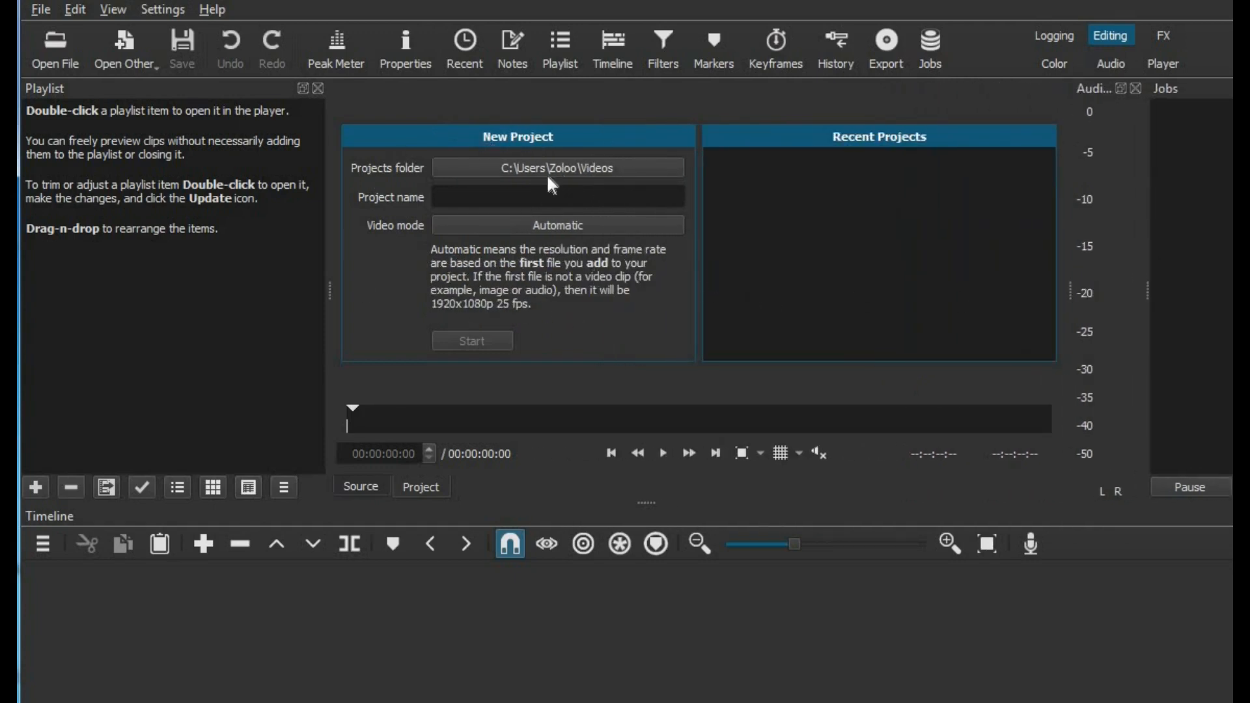
Start a new project named 1 with the Automatic video mode.
{"action": "left_click", "coordinate": [535, 197]}
{"action": "type", "text": "1"}
{"action": "left_click", "coordinate": [482, 342]}
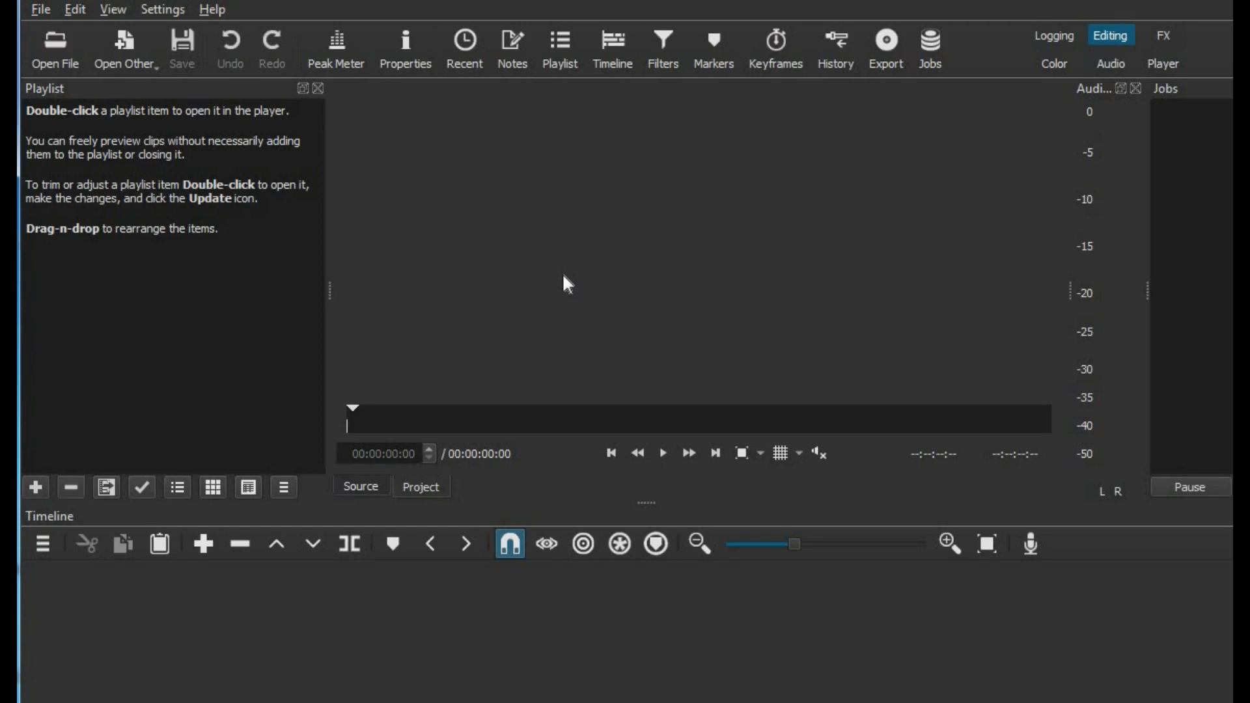
Add a video track to the timeline and narrow the application window so the Jobs panel fits fully on screen.
{"action": "left_click", "coordinate": [44, 545]}
{"action": "mouse_move", "coordinate": [44, 545]}
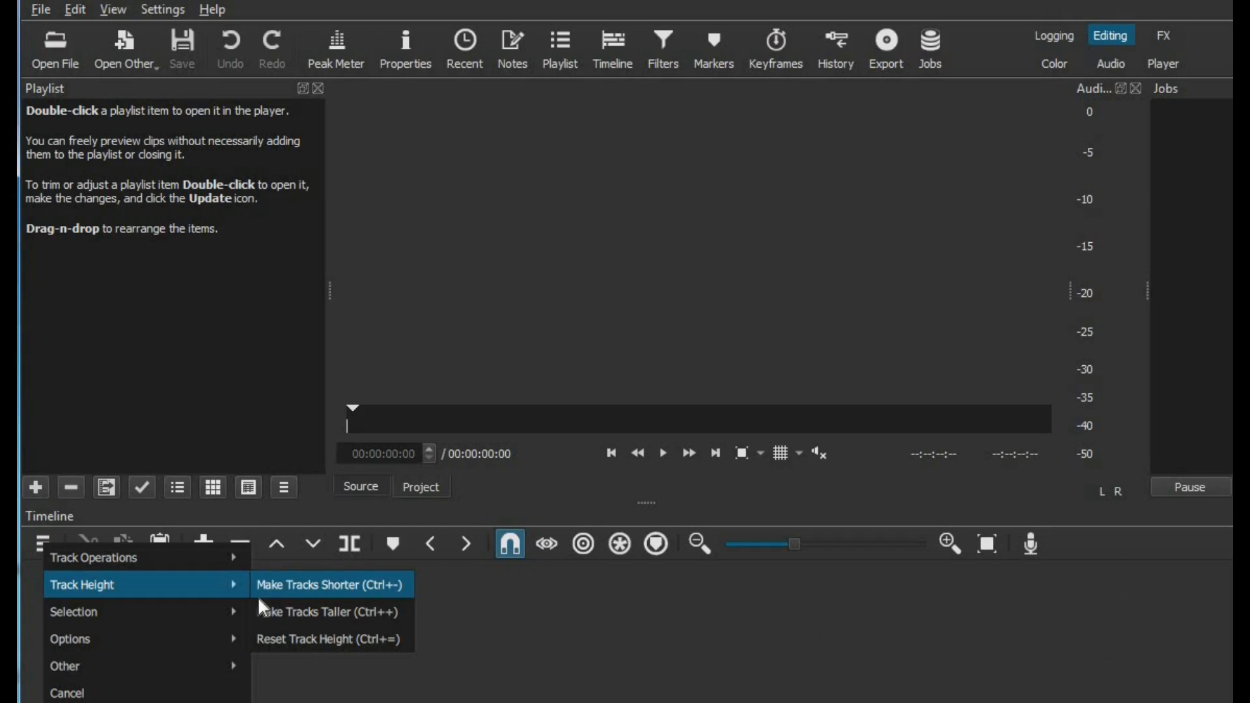
{"action": "mouse_move", "coordinate": [125, 554]}
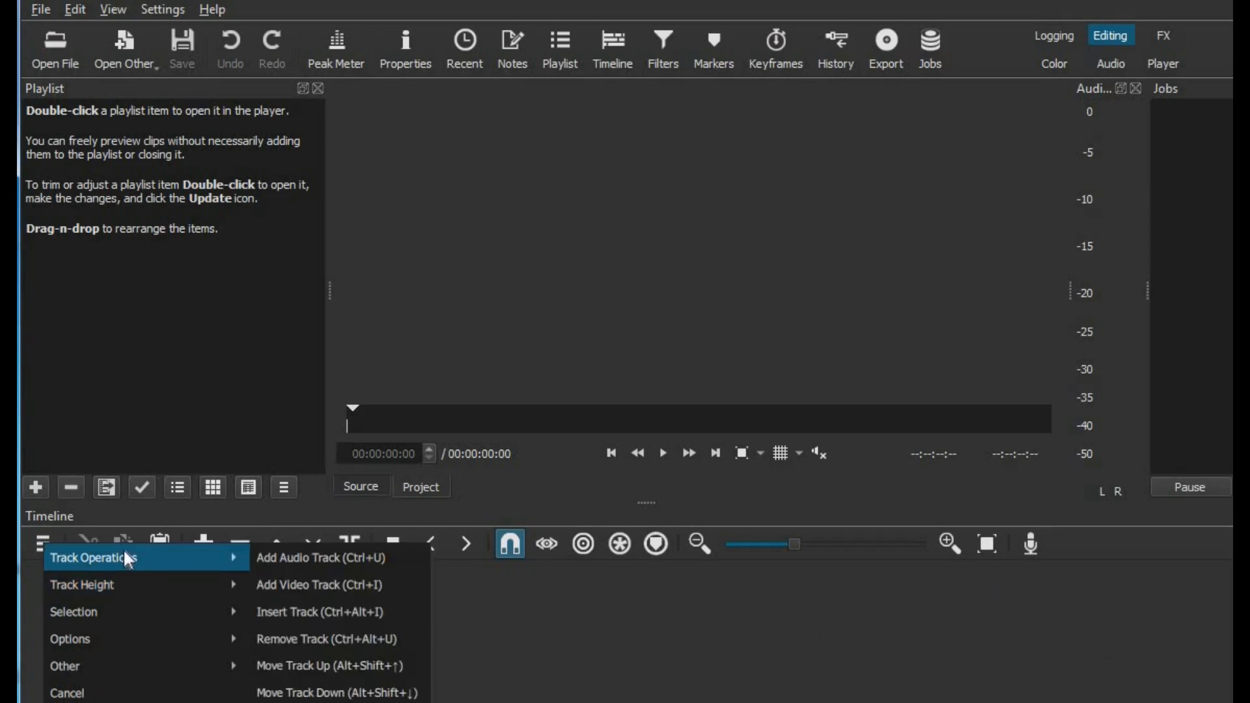
{"action": "left_click", "coordinate": [366, 585]}
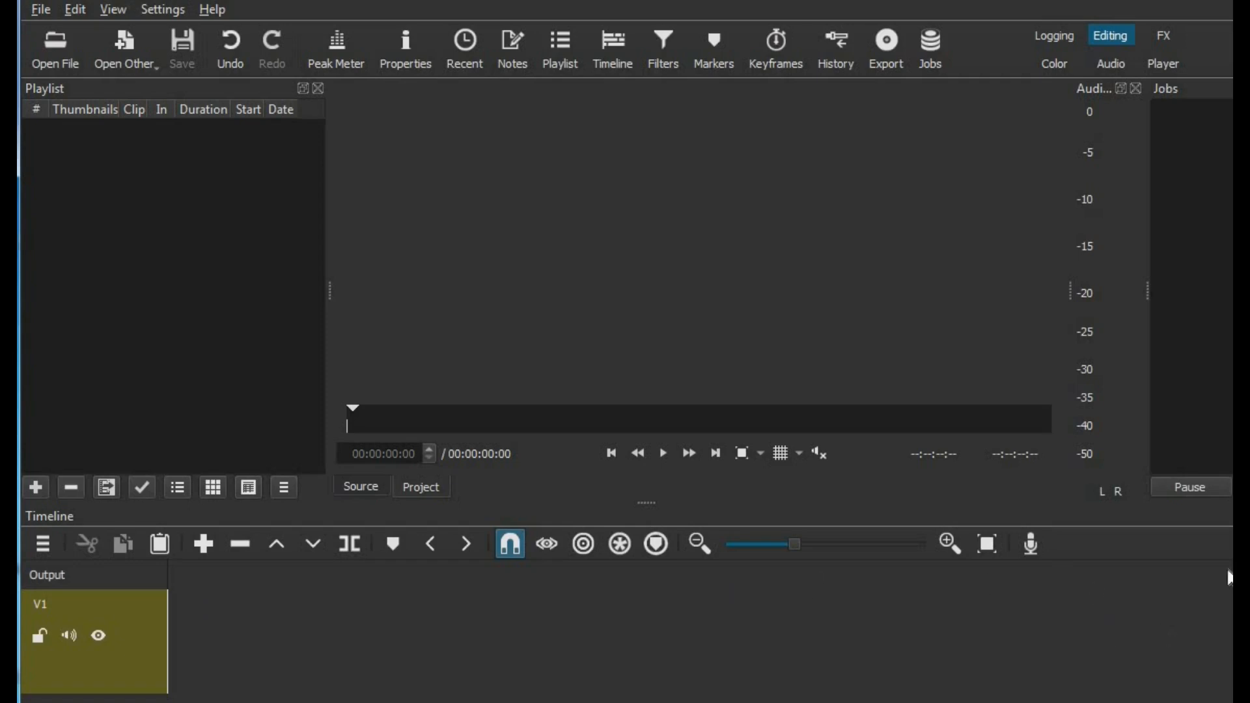
{"action": "left_click_drag", "start_coordinate": [1249, 404], "coordinate": [1229, 404]}
{"action": "left_click_drag", "start_coordinate": [1216, 635], "coordinate": [1216, 644]}
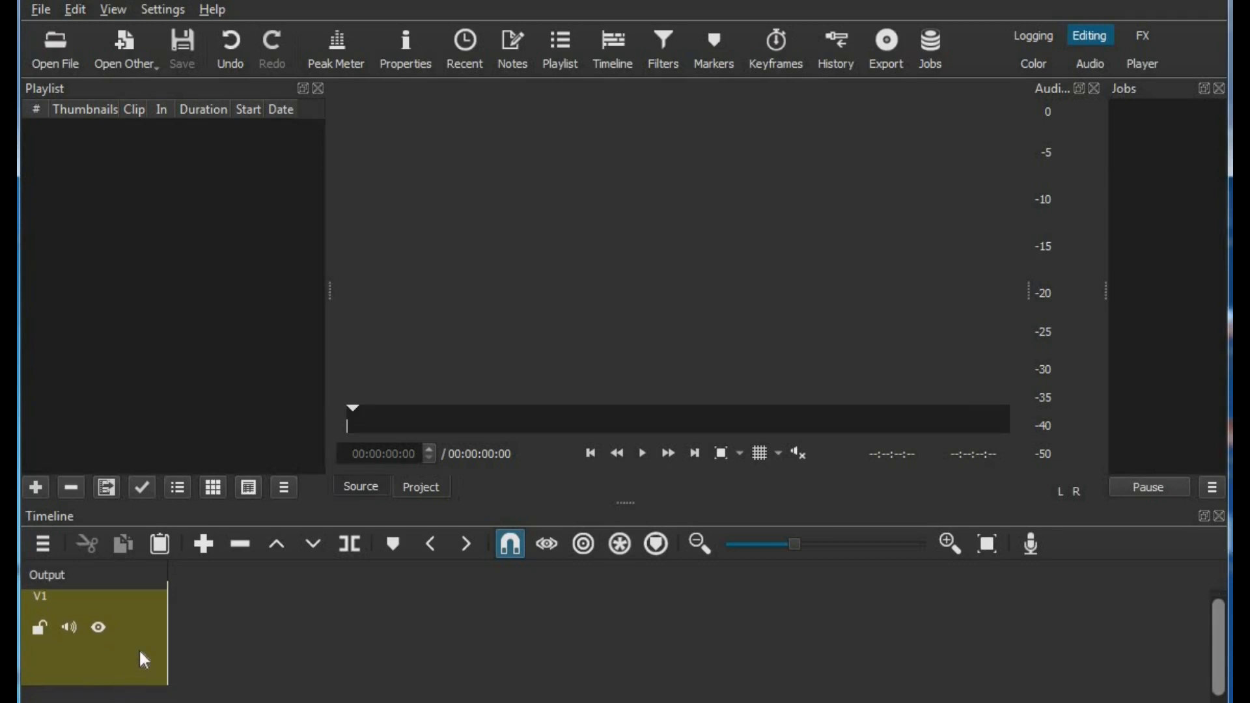
Open the video files VID_20220418_134113.mp4 and VID_20220418_134031.mp4 so both are in the playlist.
{"action": "left_click", "coordinate": [43, 543]}
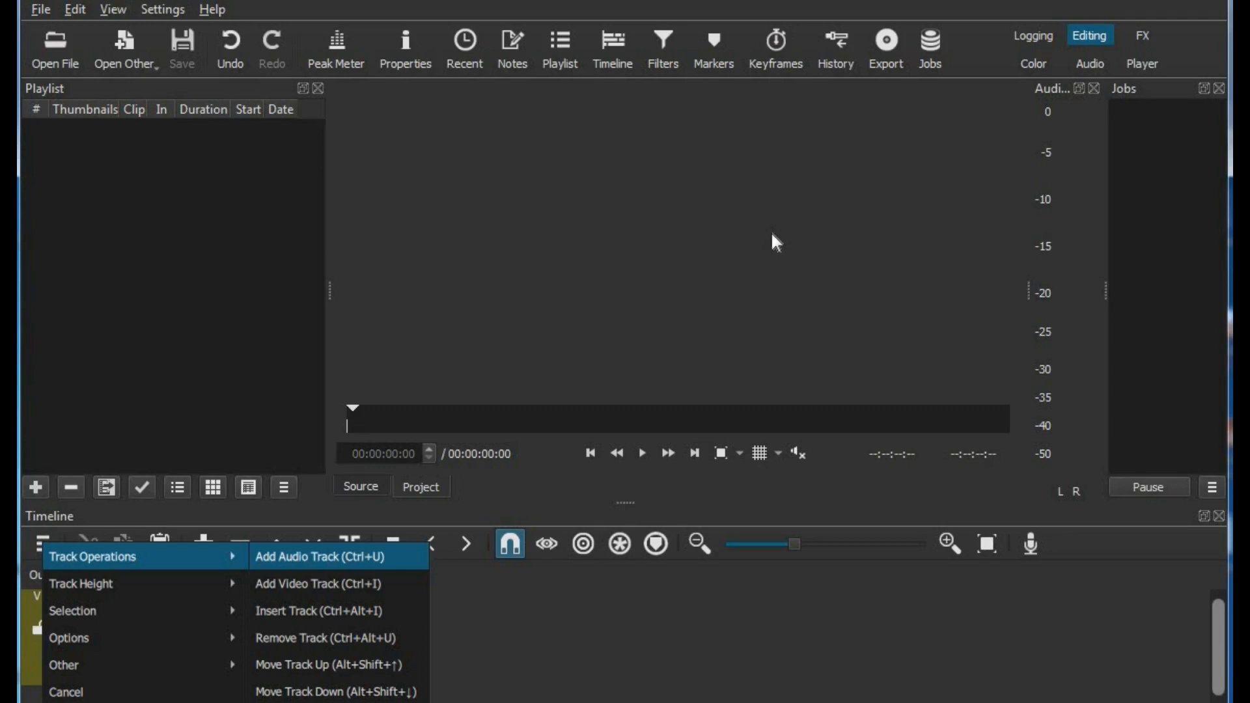
{"action": "left_click", "coordinate": [55, 43]}
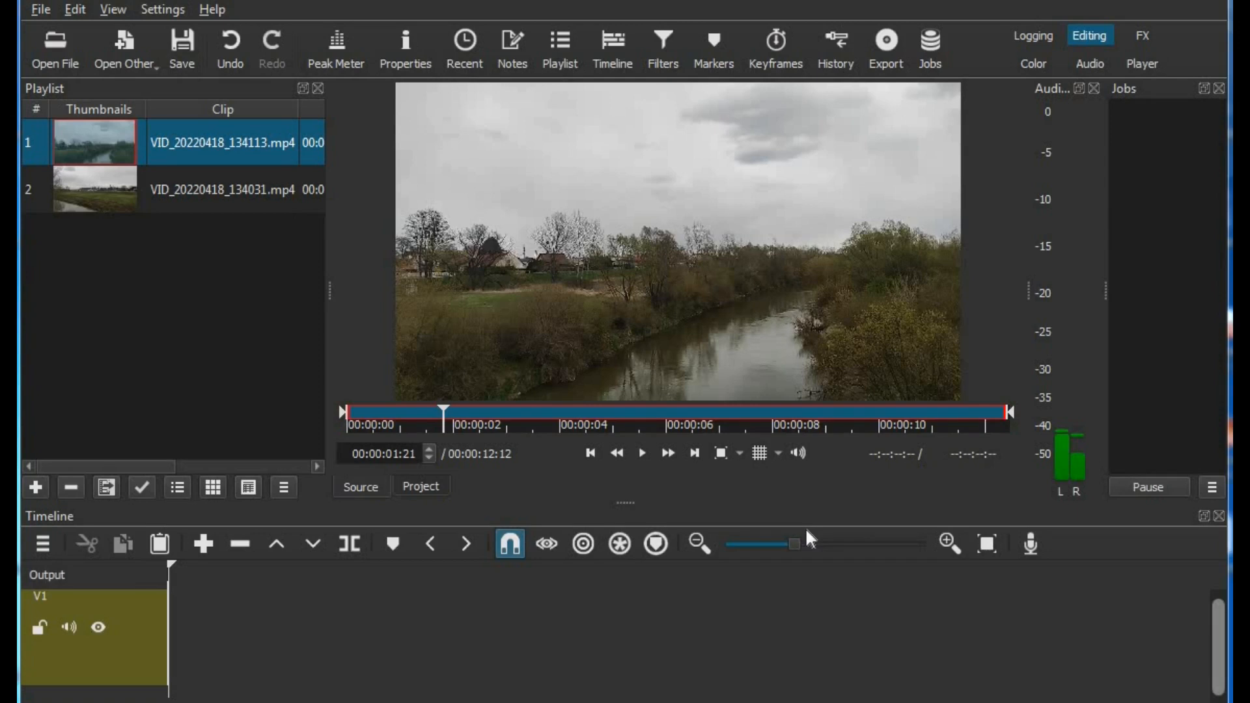
Play VID_20220418_134113.mp4 in the player and look at the player's volume control.
{"action": "left_click", "coordinate": [800, 456]}
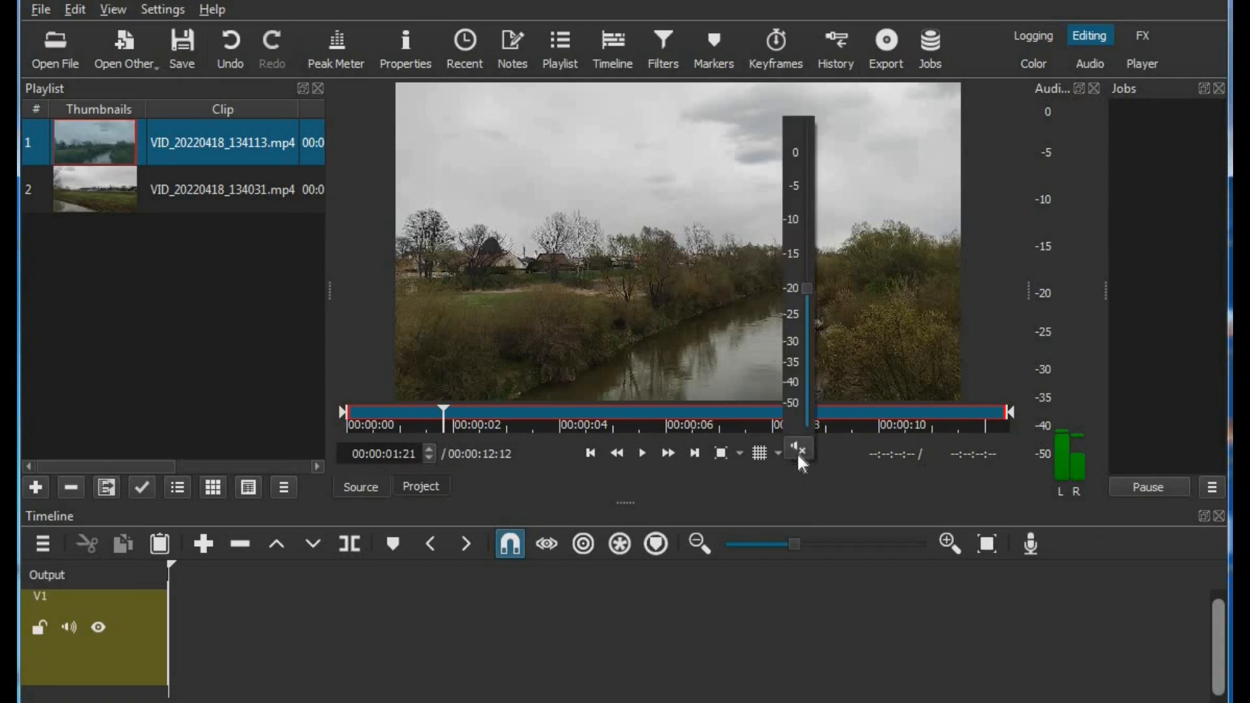
{"action": "left_click", "coordinate": [643, 452]}
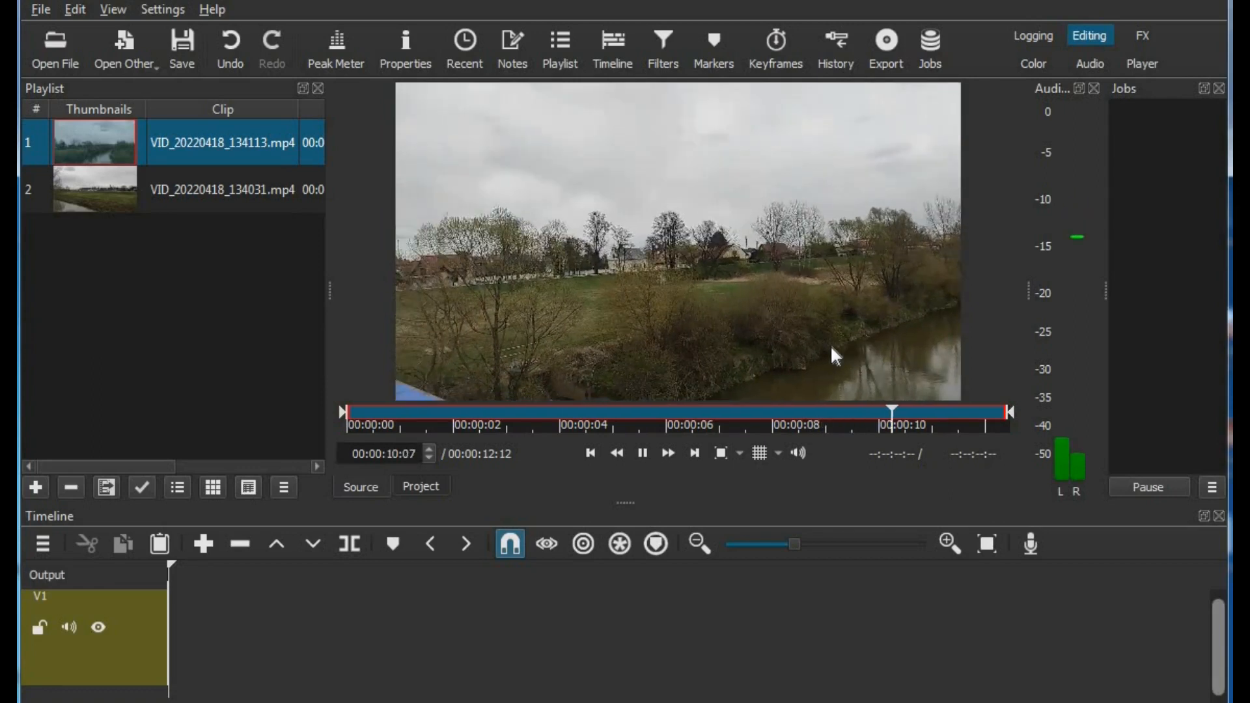
{"action": "left_click", "coordinate": [798, 456]}
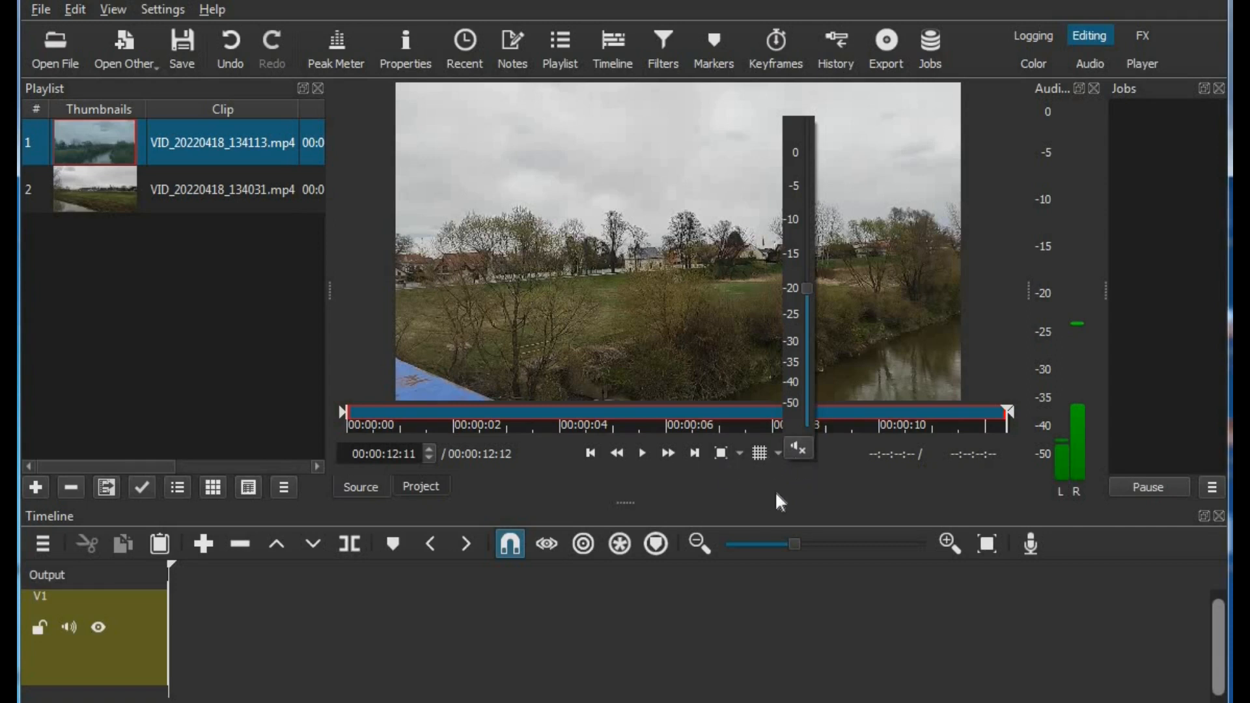
Mute track V1 and, with snapping turned off, place VID_20220418_134113.mp4 at the start of the track.
{"action": "left_click", "coordinate": [68, 627]}
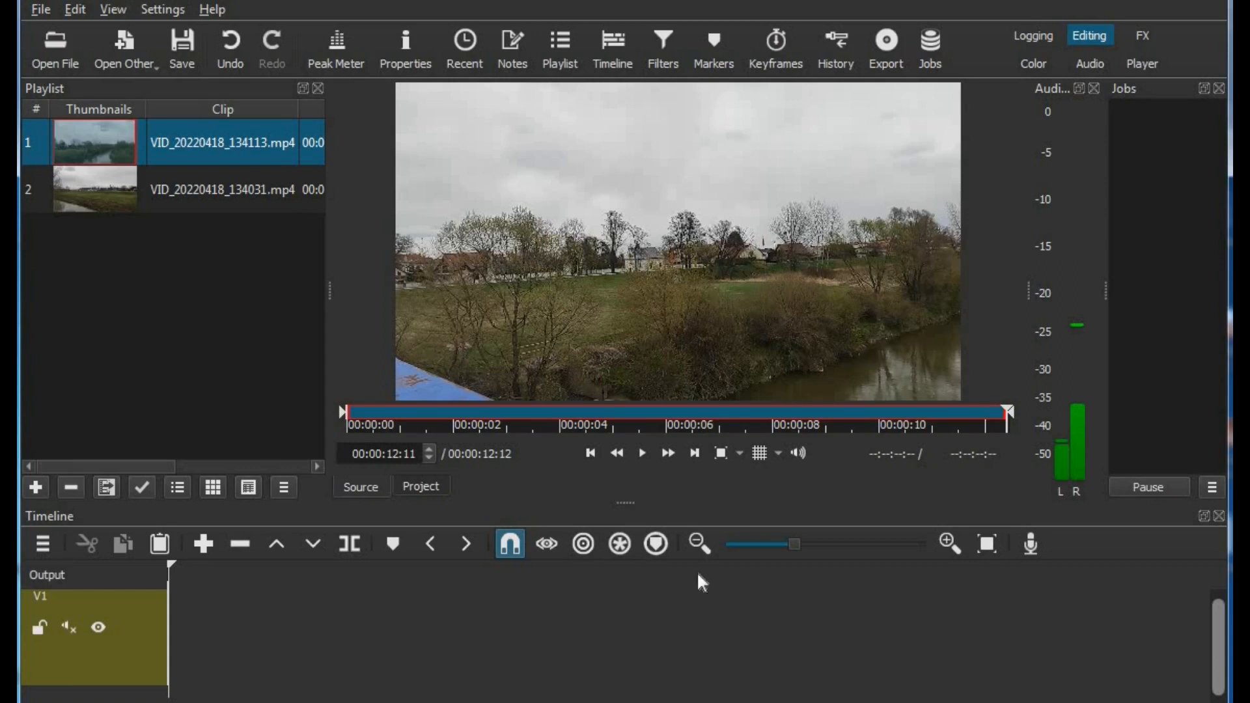
{"action": "left_click", "coordinate": [518, 545]}
{"action": "left_click_drag", "start_coordinate": [373, 534], "coordinate": [290, 655]}
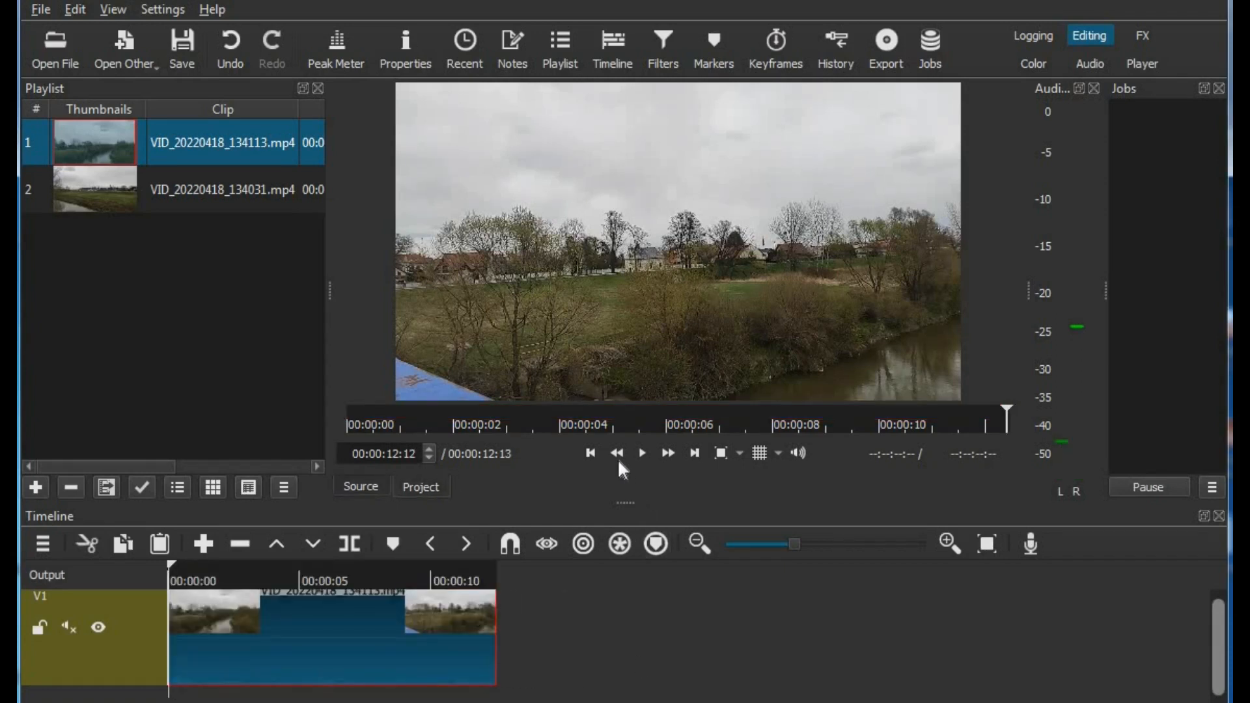
Return the playhead to the start of the timeline and play back the clip on V1.
{"action": "left_click", "coordinate": [642, 450]}
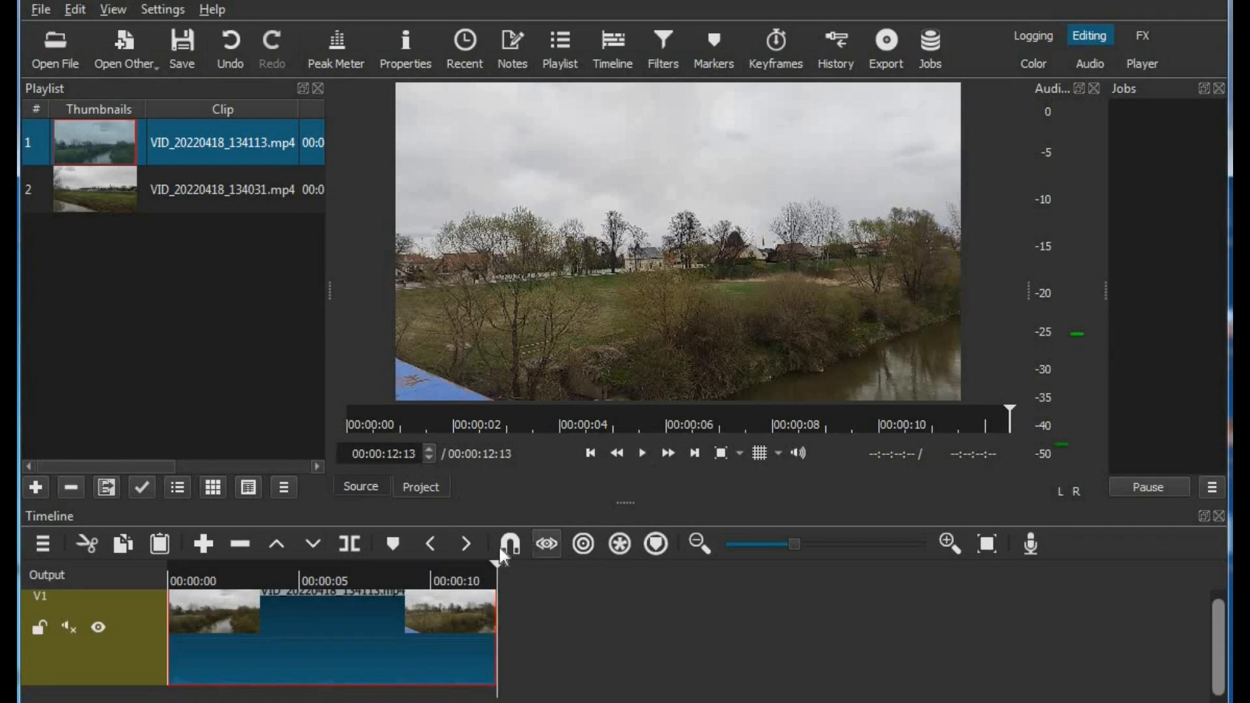
{"action": "left_click_drag", "start_coordinate": [497, 566], "coordinate": [166, 605]}
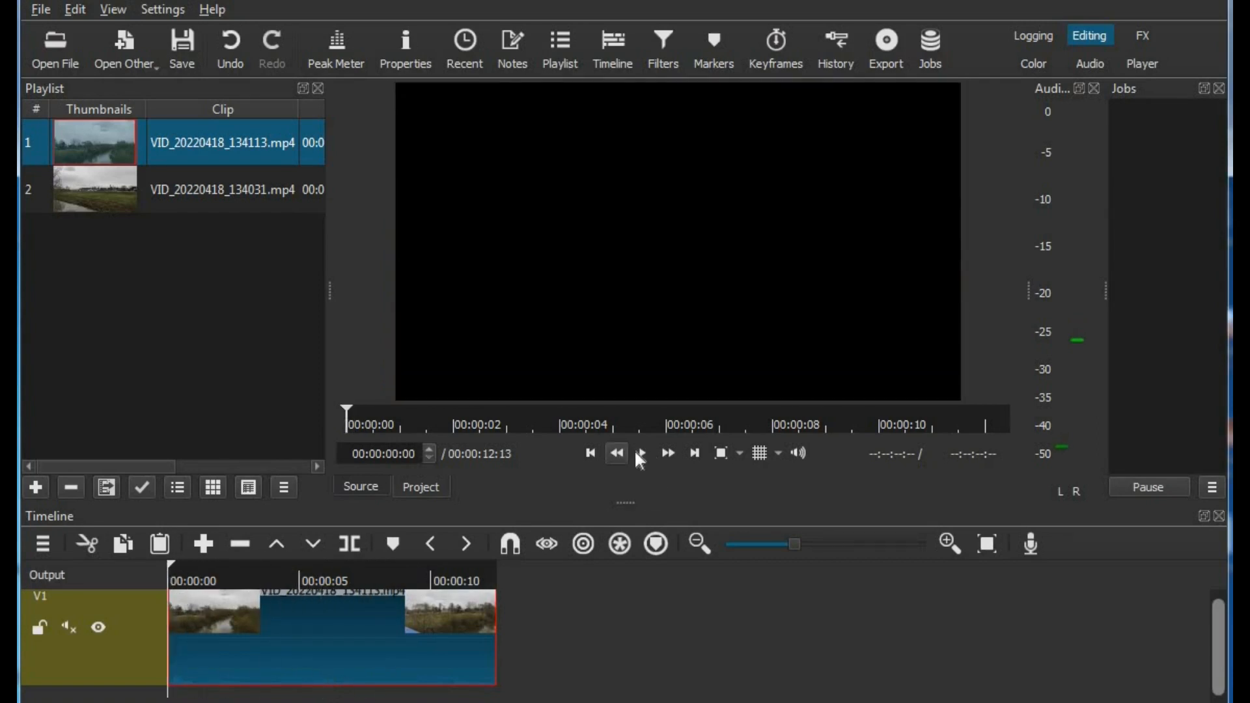
{"action": "left_click", "coordinate": [644, 454]}
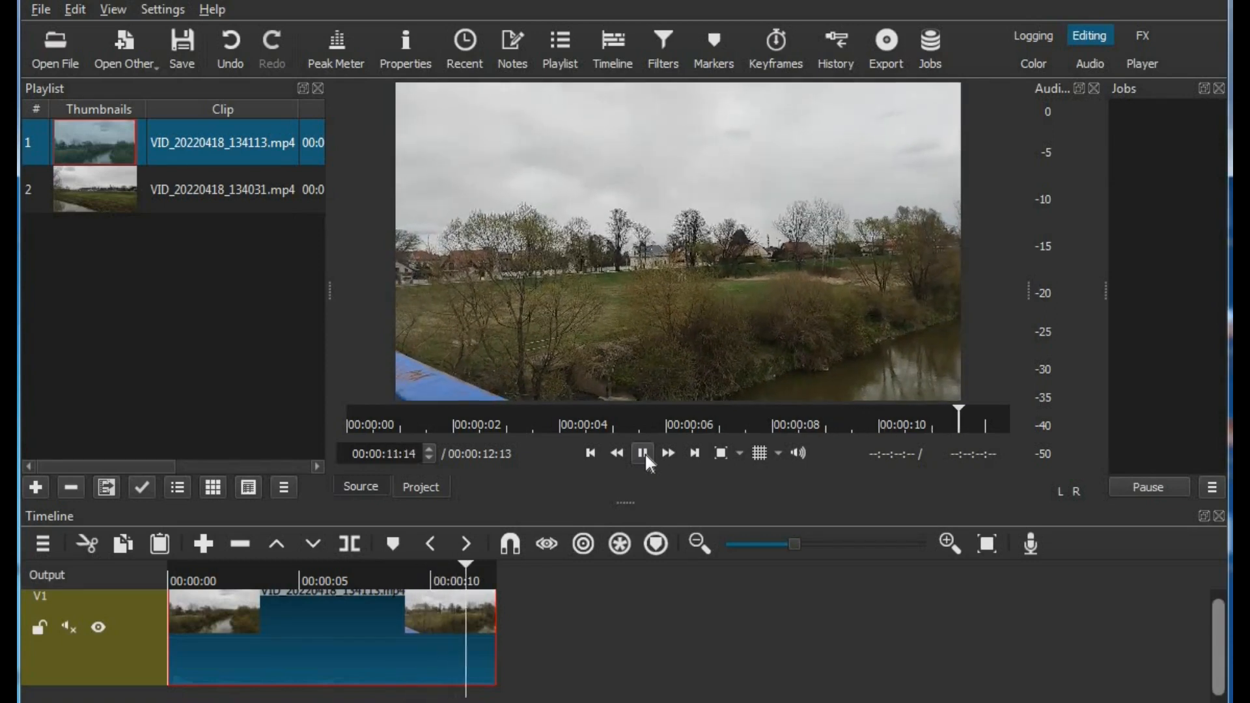
Move the playhead near the first clip's end and place VID_20220418_134031.mp4 directly after that clip on V1.
{"action": "left_click", "coordinate": [491, 566]}
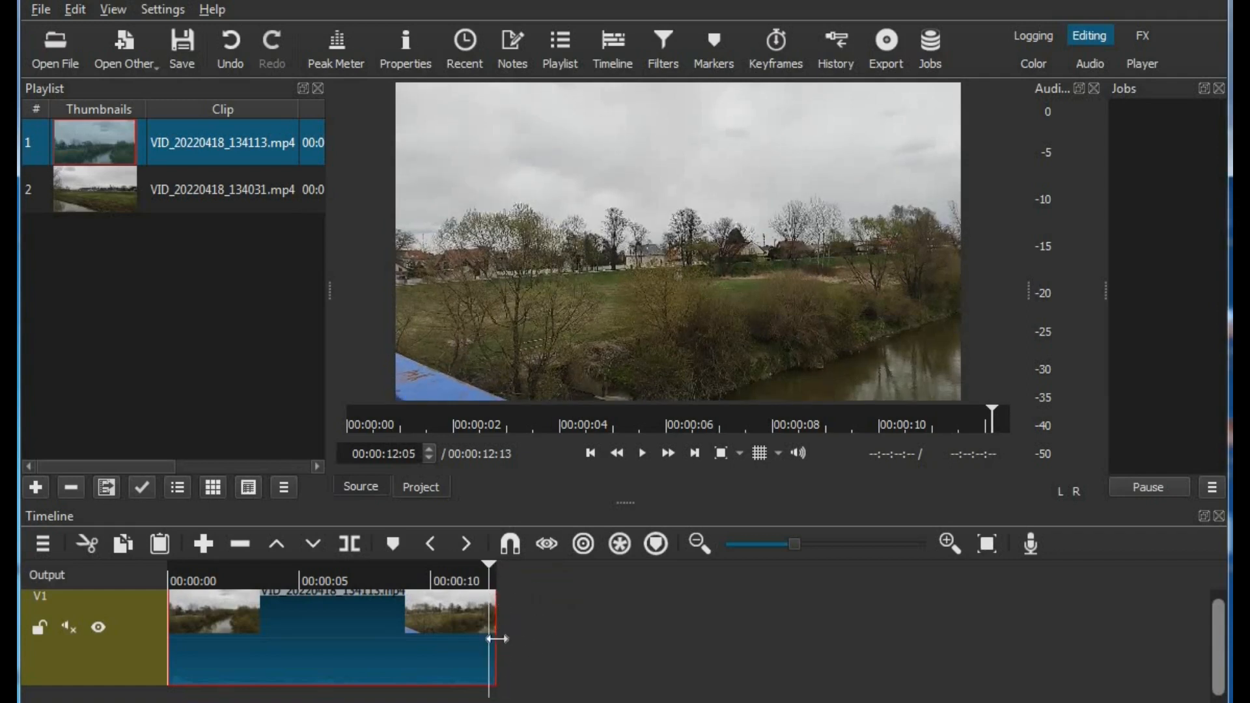
{"action": "left_click", "coordinate": [82, 184]}
{"action": "left_click_drag", "start_coordinate": [84, 188], "coordinate": [580, 677]}
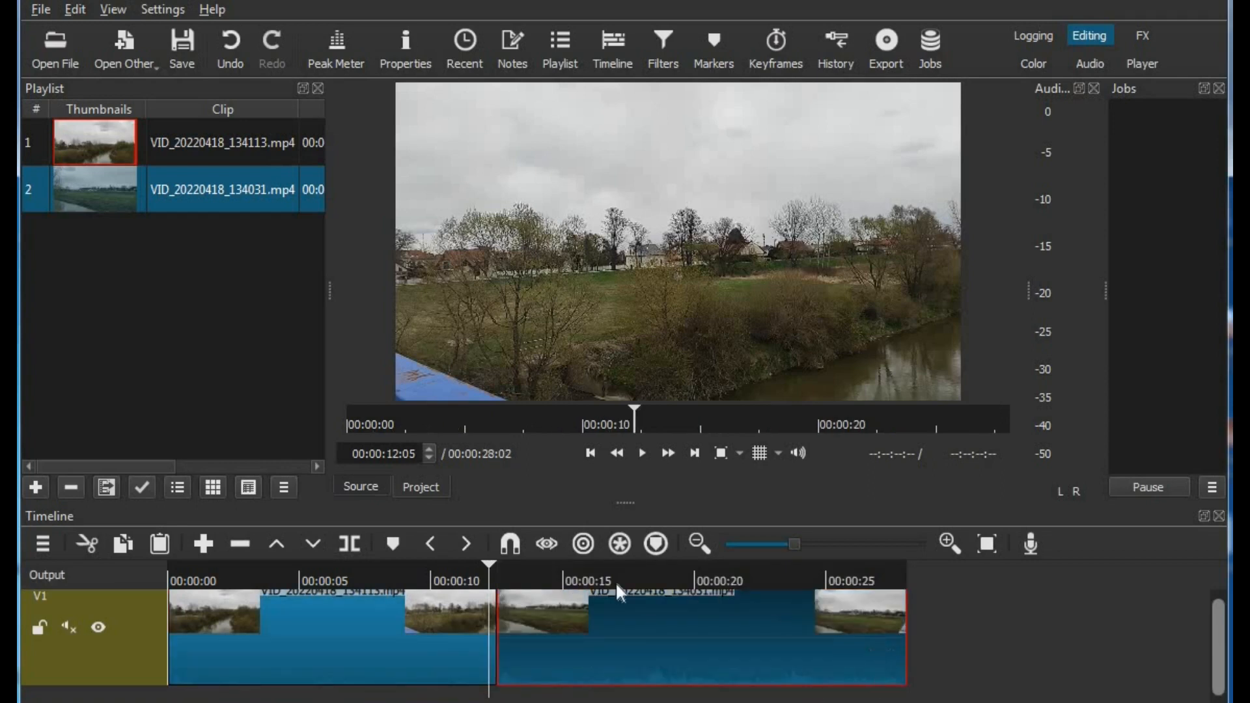
Play the timeline across the cut between the two clips twice, starting shortly before it, and return the playhead before the cut.
{"action": "left_click_drag", "start_coordinate": [487, 565], "coordinate": [478, 571]}
{"action": "left_click", "coordinate": [642, 455]}
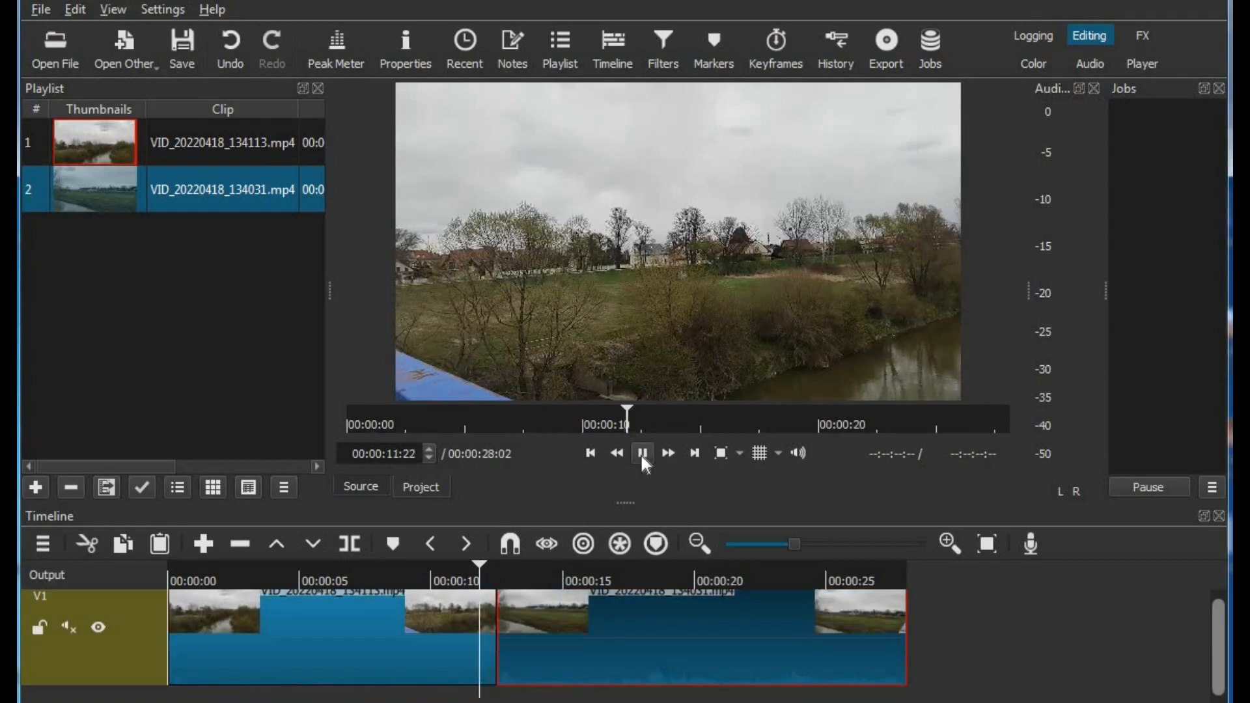
{"action": "left_click", "coordinate": [641, 454]}
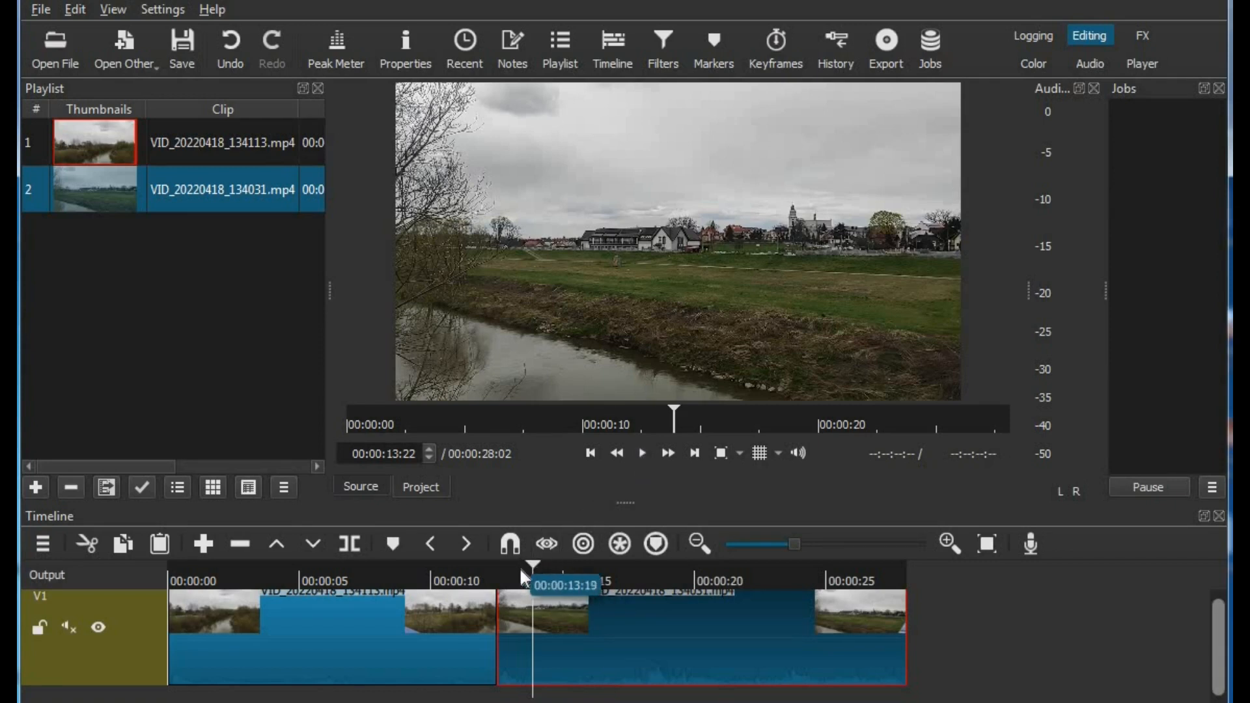
{"action": "left_click_drag", "start_coordinate": [523, 577], "coordinate": [471, 581]}
{"action": "left_click", "coordinate": [642, 454]}
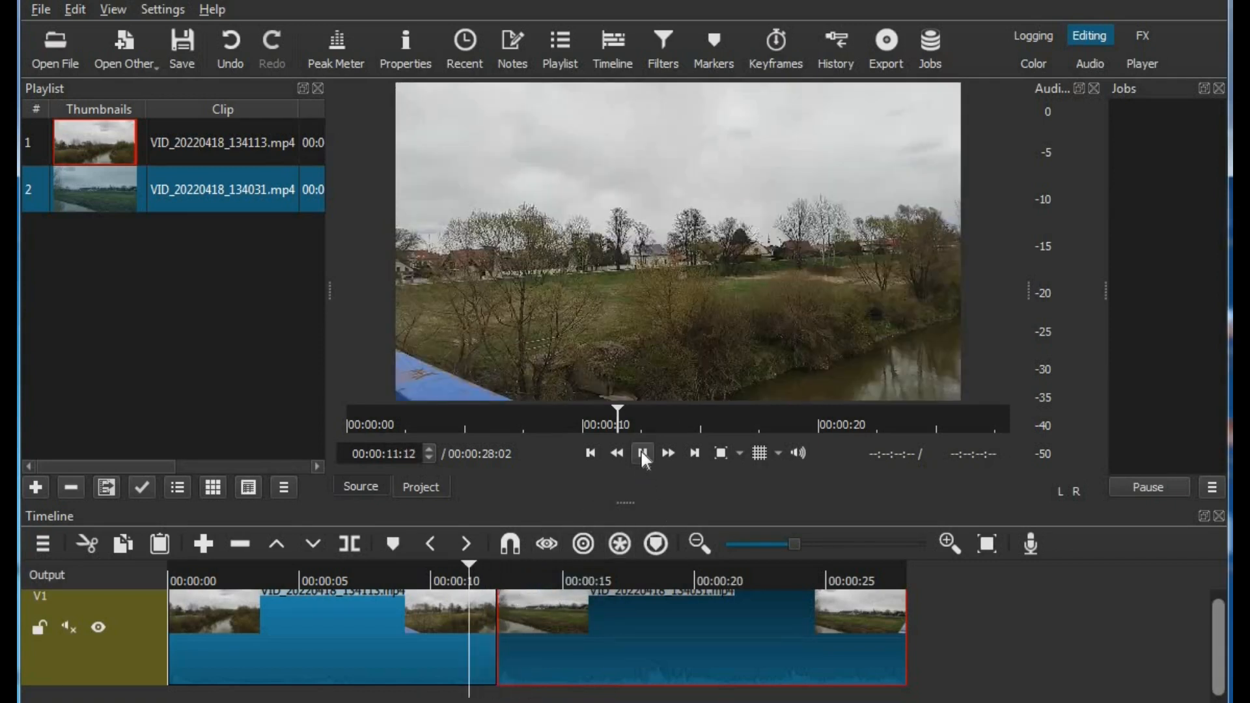
{"action": "left_click", "coordinate": [642, 454]}
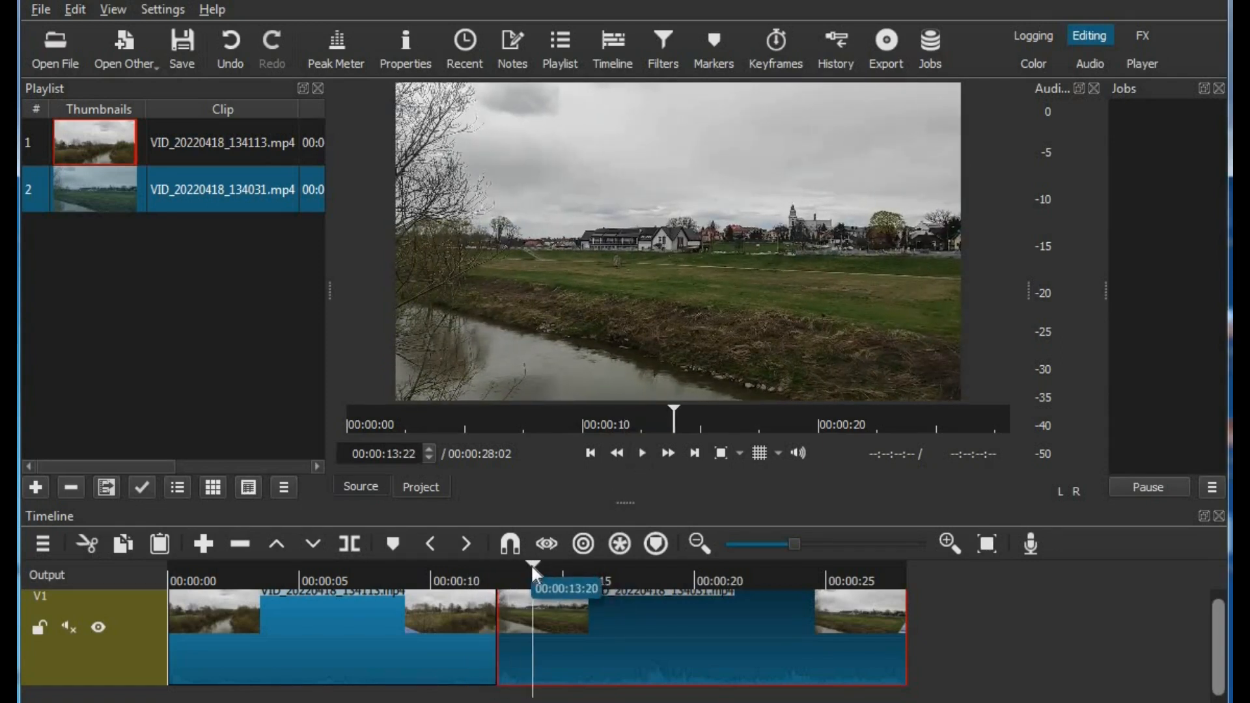
{"action": "left_click", "coordinate": [482, 581]}
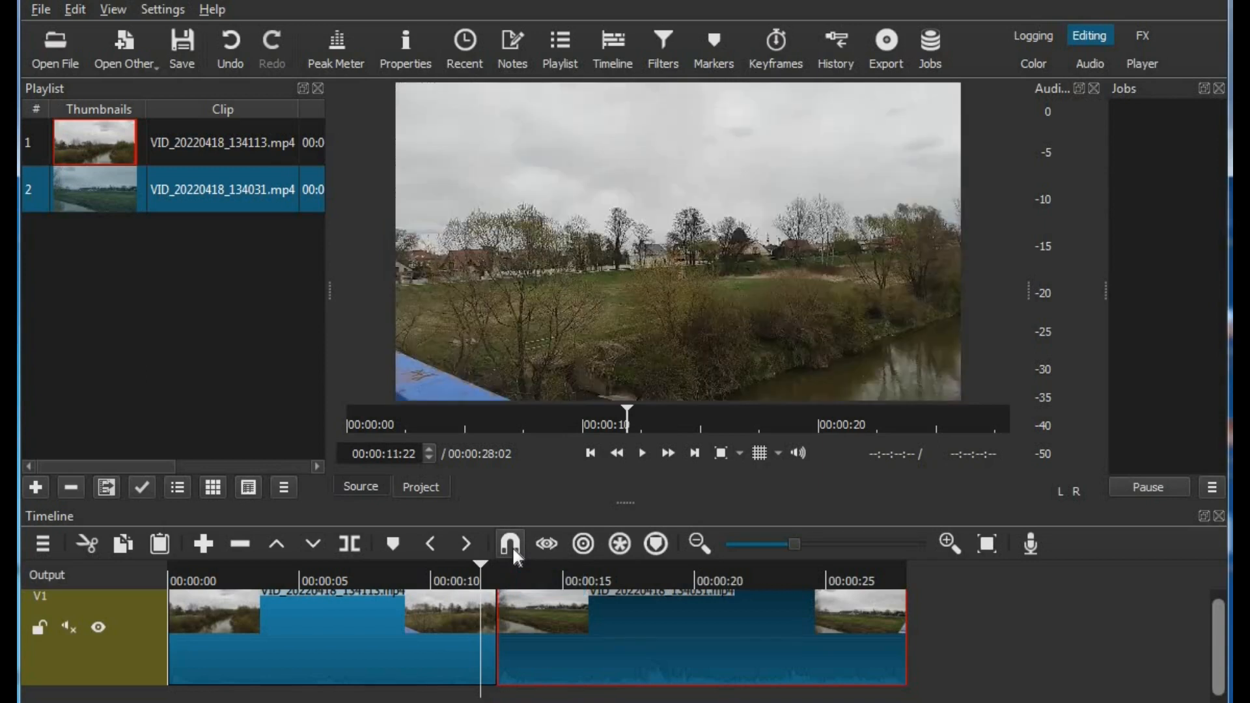
Turn on timeline snapping, play across the cut again and move the playhead back to about 00:00:11:07.
{"action": "left_click", "coordinate": [510, 545]}
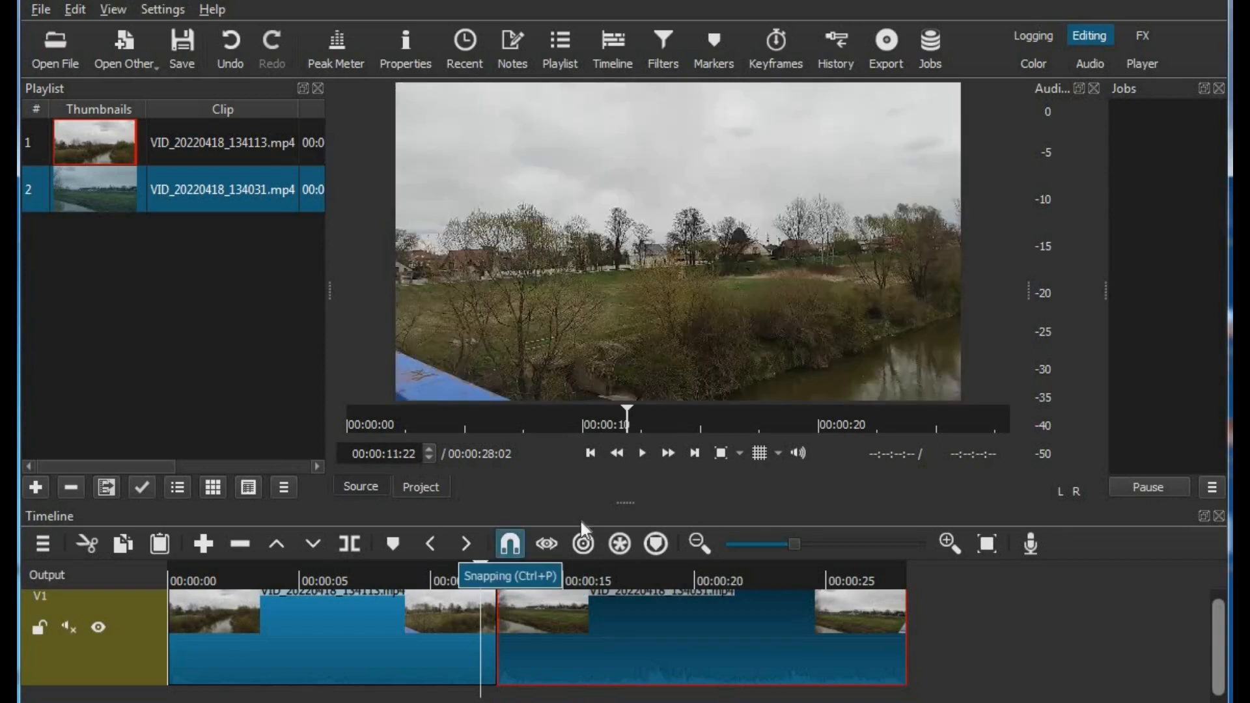
{"action": "left_click", "coordinate": [643, 451]}
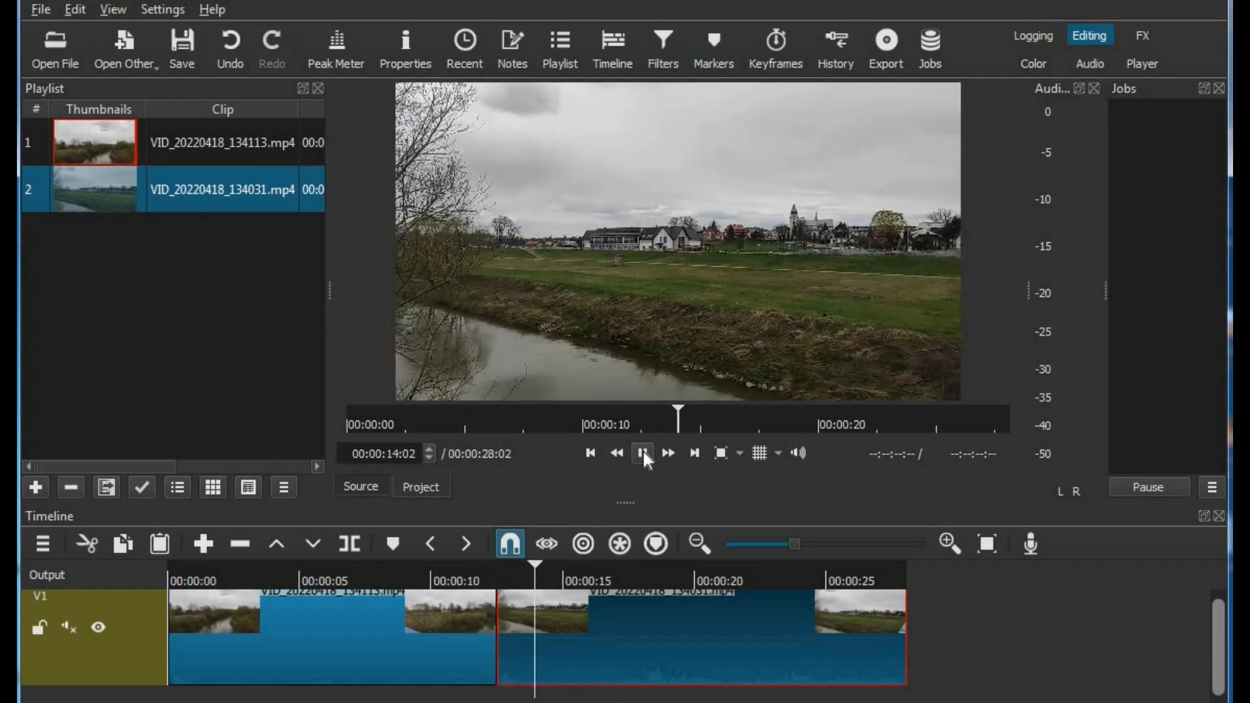
{"action": "left_click", "coordinate": [643, 459]}
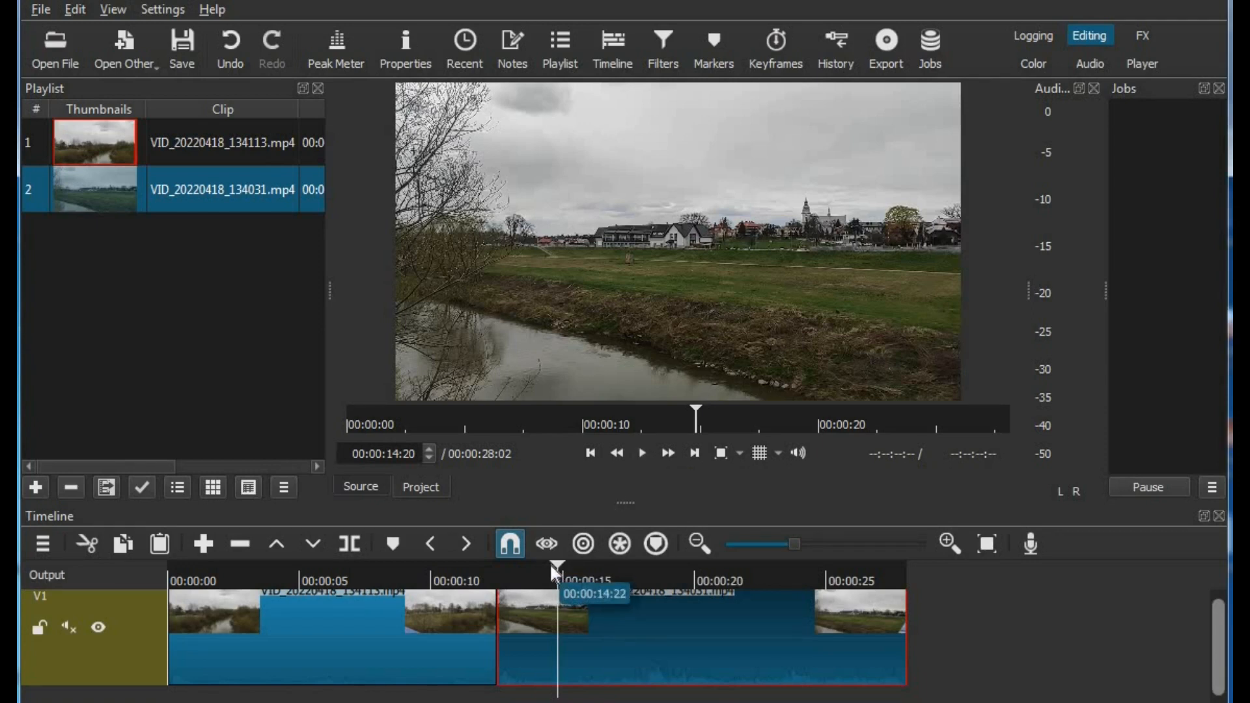
{"action": "left_click_drag", "start_coordinate": [514, 568], "coordinate": [465, 579]}
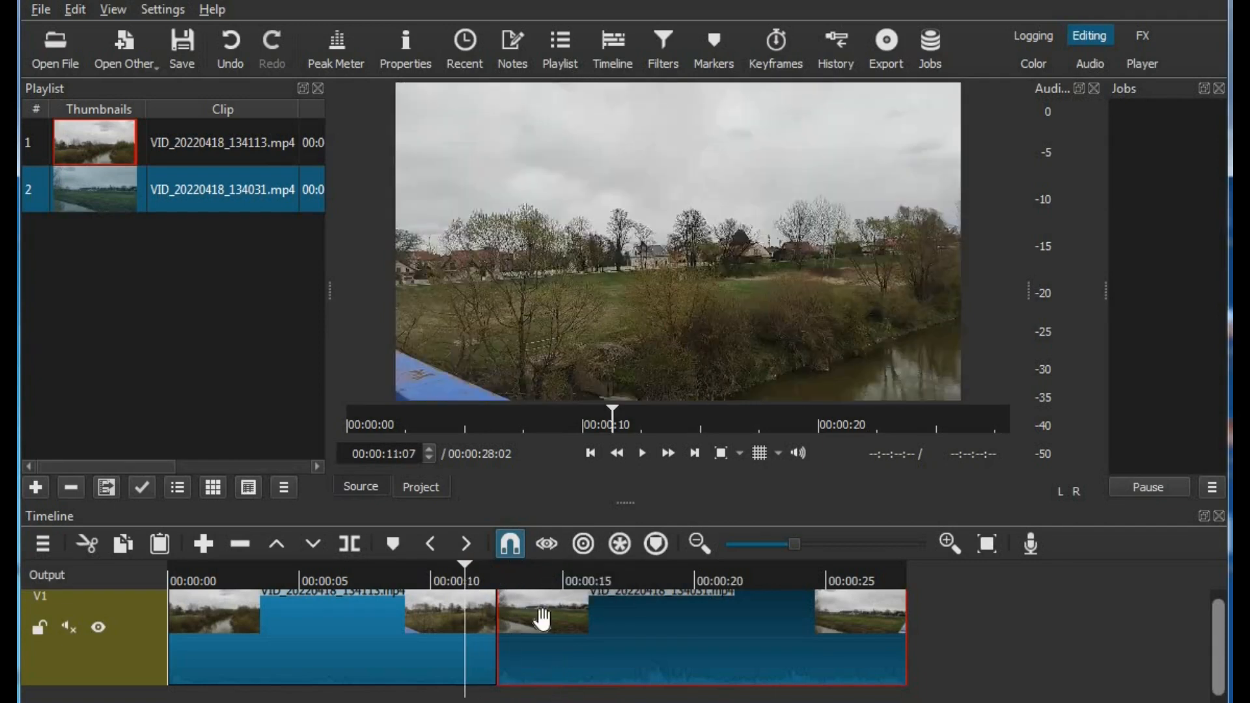
Overlap the second clip onto the first by about 10 frames to create a transition, and play back over it.
{"action": "left_click_drag", "start_coordinate": [543, 619], "coordinate": [521, 622]}
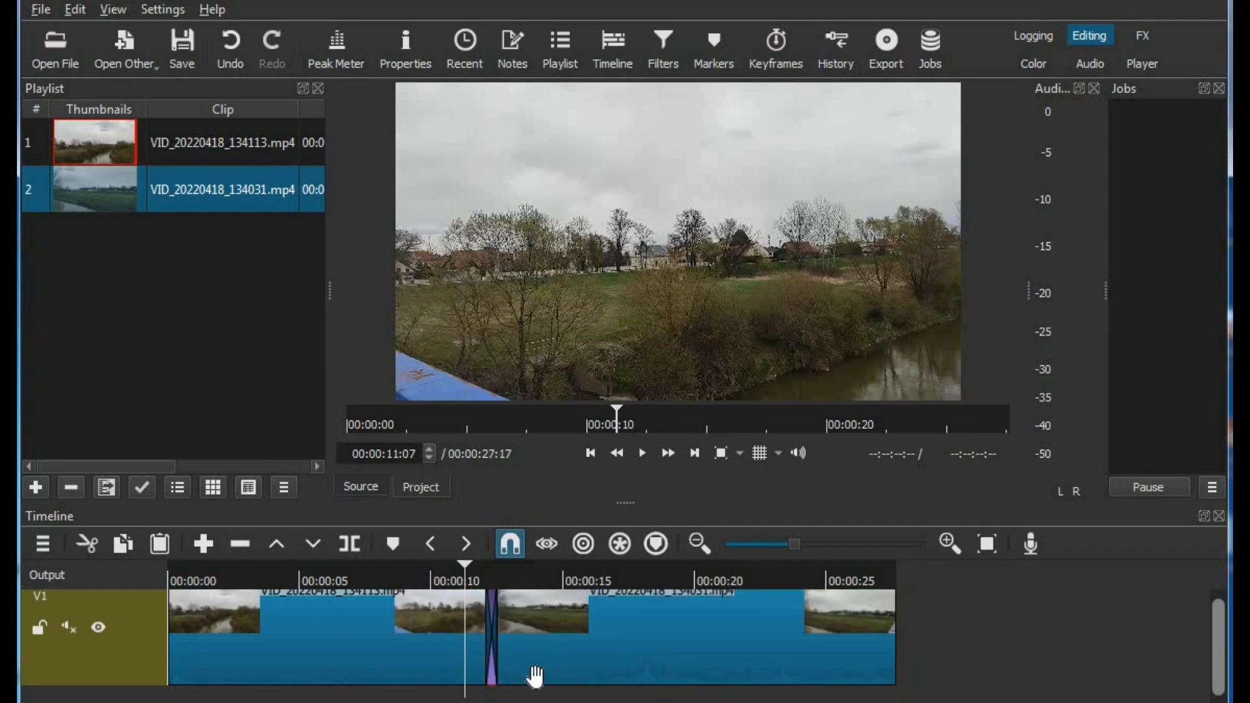
{"action": "left_click", "coordinate": [487, 651]}
{"action": "left_click", "coordinate": [643, 454]}
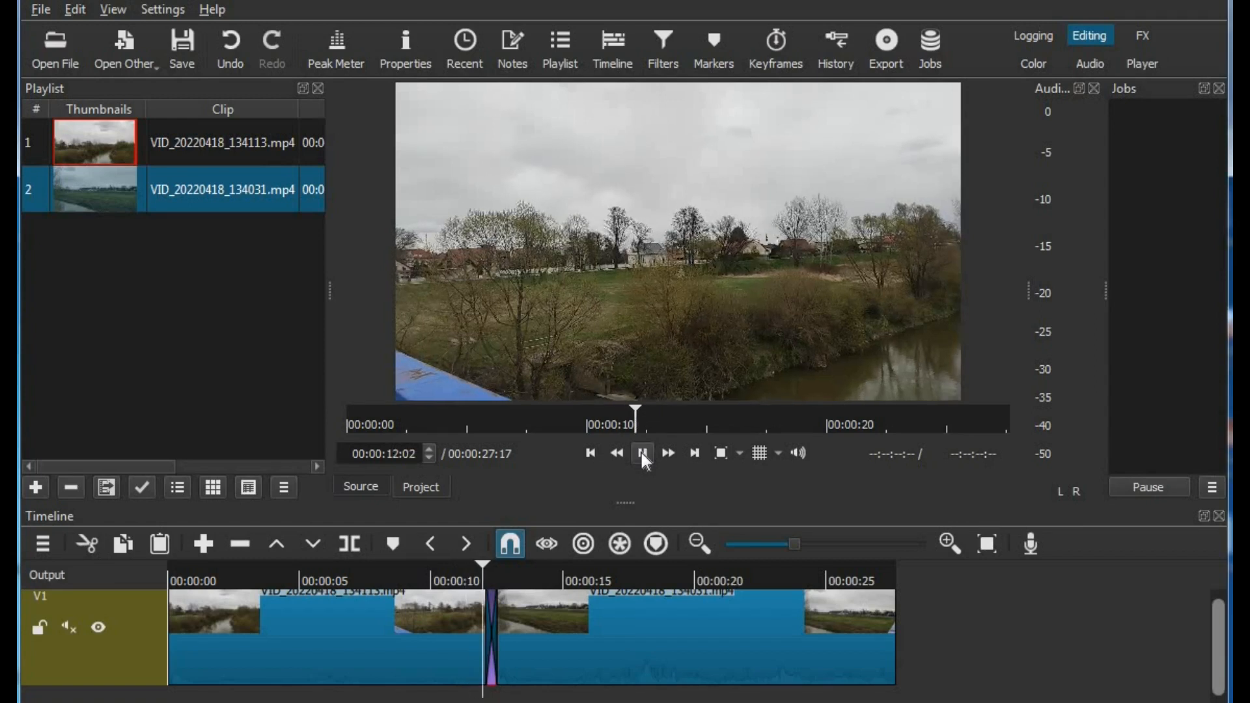
{"action": "left_click", "coordinate": [644, 454]}
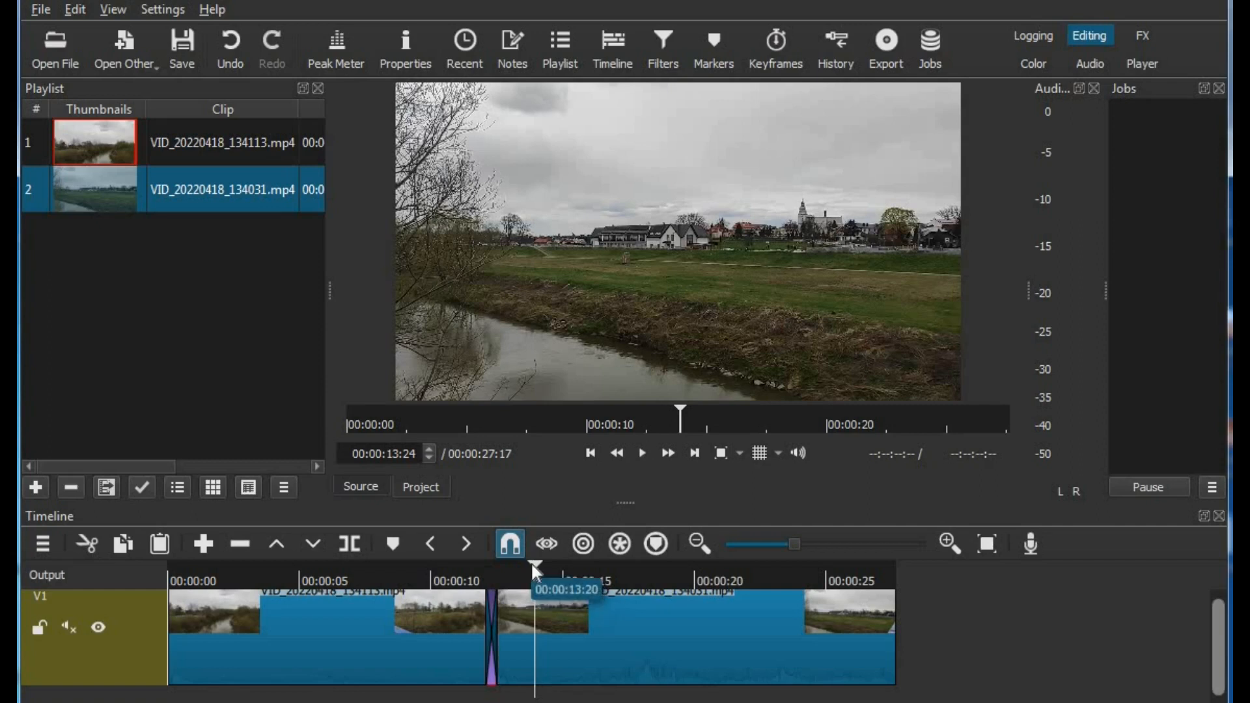
{"action": "left_click_drag", "start_coordinate": [506, 577], "coordinate": [464, 587]}
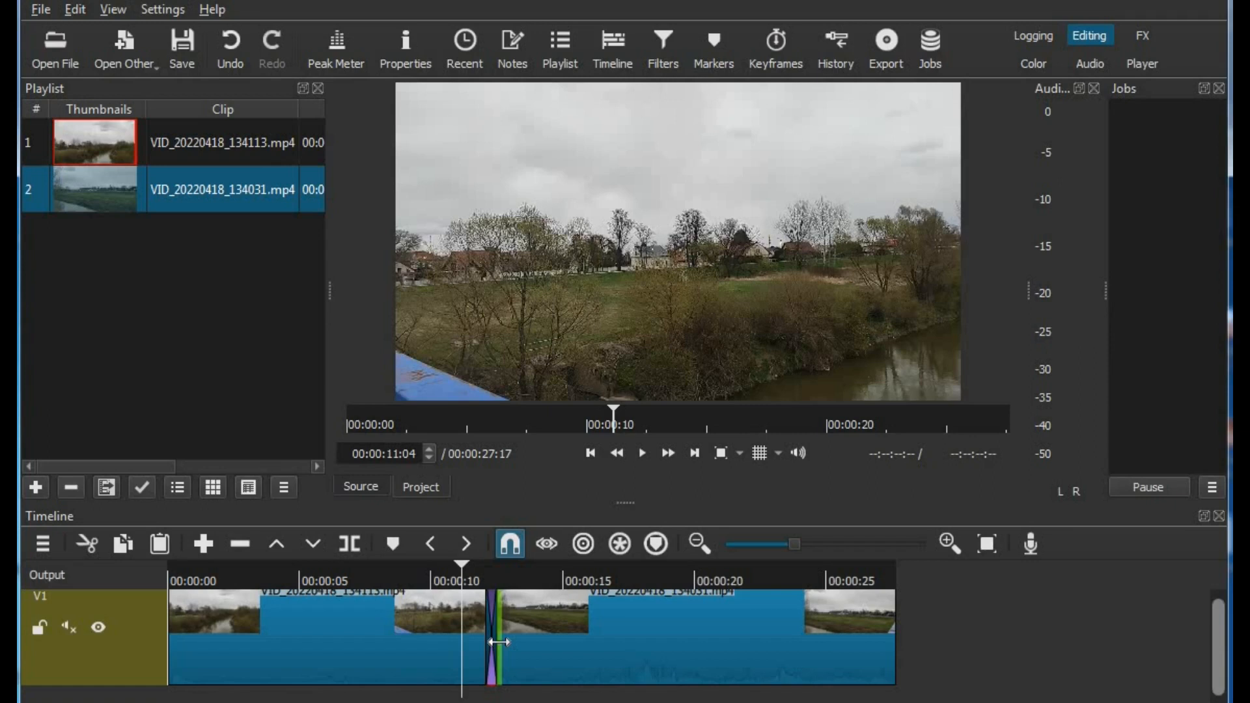
Adjust the transition between the clips, extending its end by 10 frames into the second clip, and play back over it.
{"action": "mouse_move", "coordinate": [510, 645]}
{"action": "left_mouse_down"}
{"action": "mouse_move", "coordinate": [487, 656]}
{"action": "mouse_move", "coordinate": [521, 641]}
{"action": "left_mouse_up"}
{"action": "left_click", "coordinate": [528, 626]}
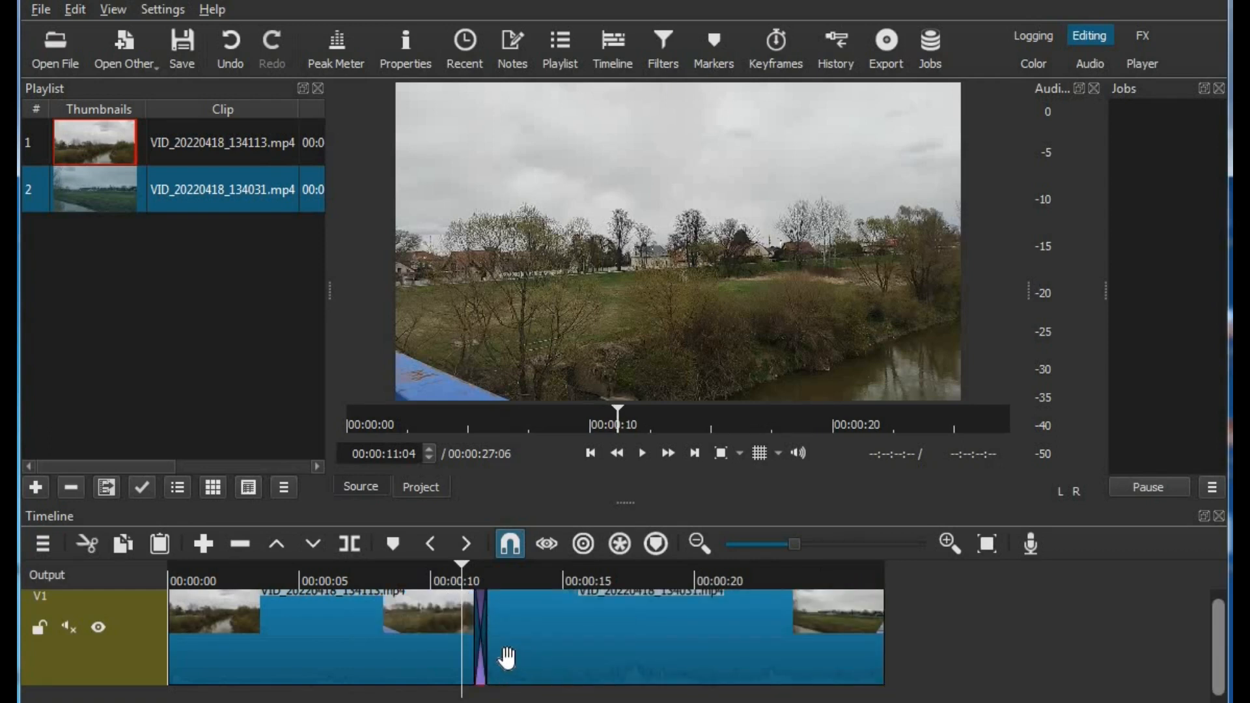
{"action": "left_click_drag", "start_coordinate": [488, 651], "coordinate": [498, 651]}
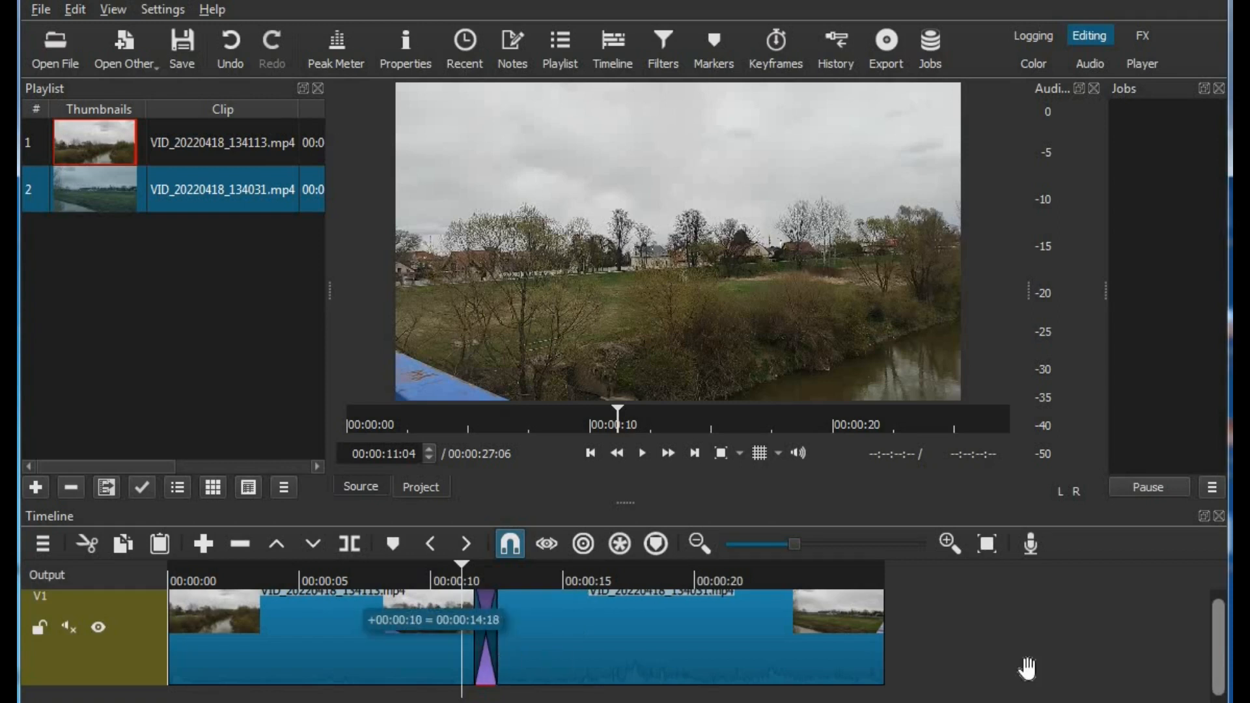
{"action": "left_click", "coordinate": [642, 455]}
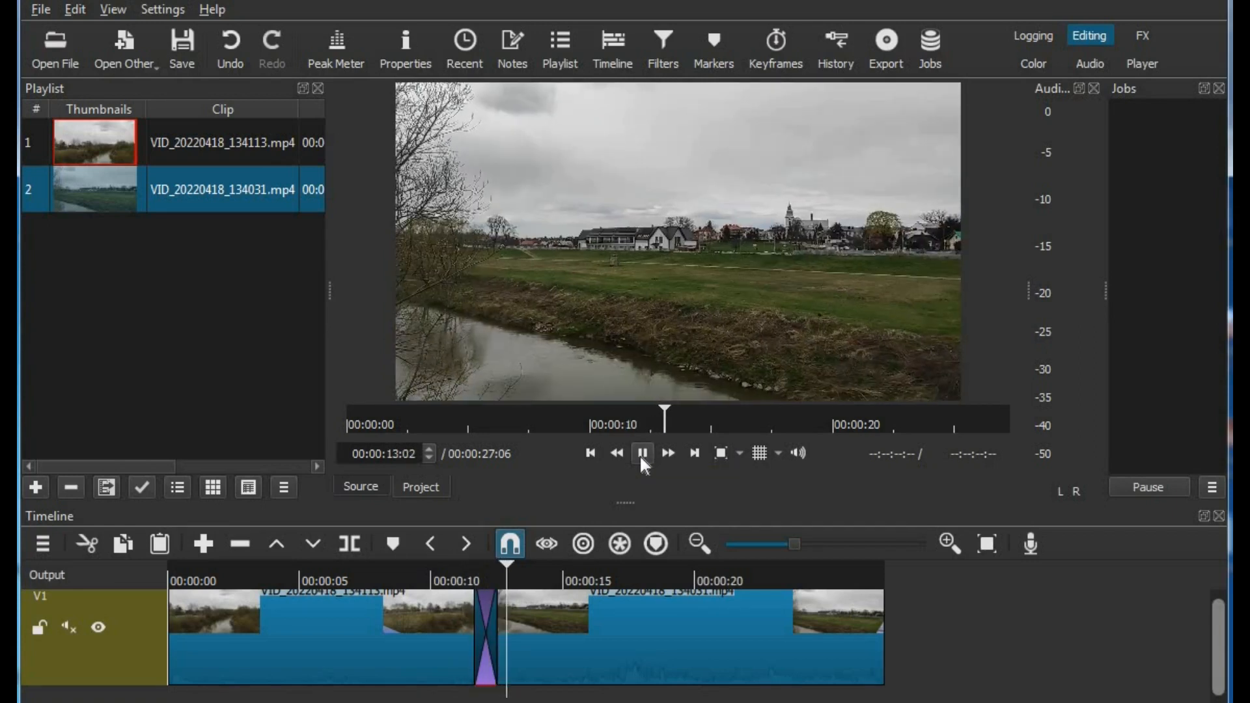
Stop playback, move the playhead back to 00:00:10:20, and open the properties of the transition between the two clips.
{"action": "left_click", "coordinate": [643, 454]}
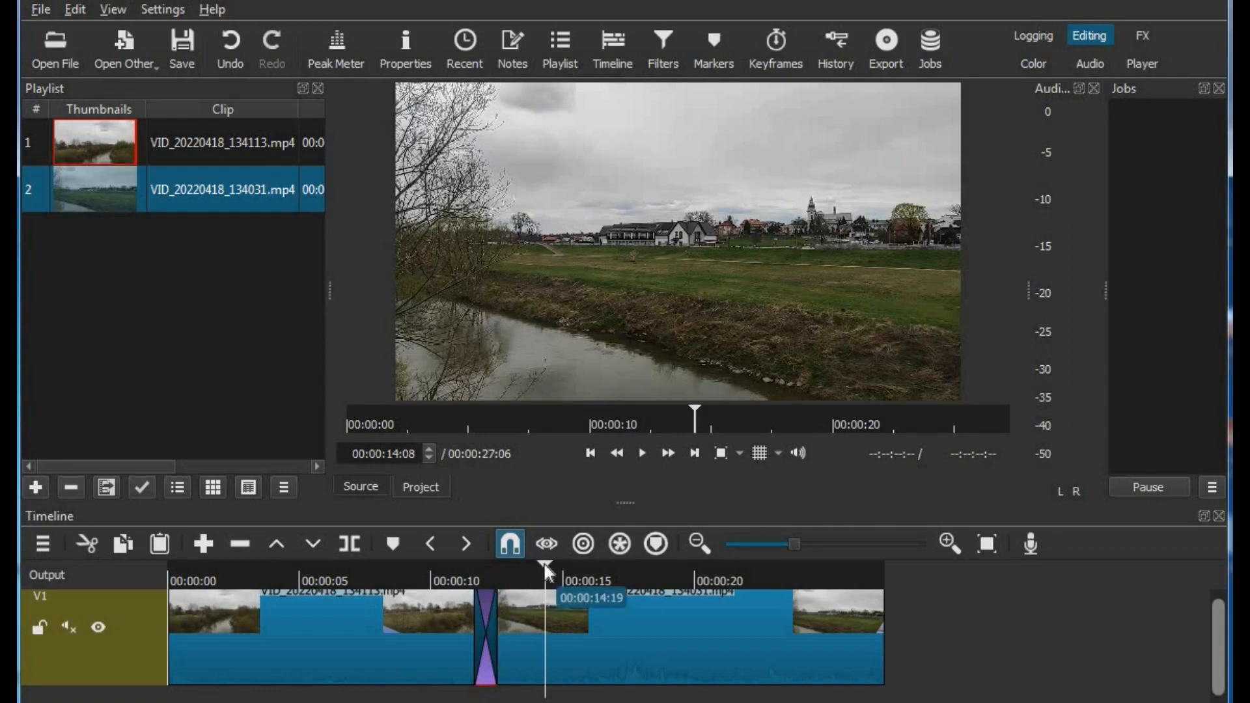
{"action": "left_click_drag", "start_coordinate": [469, 580], "coordinate": [452, 580]}
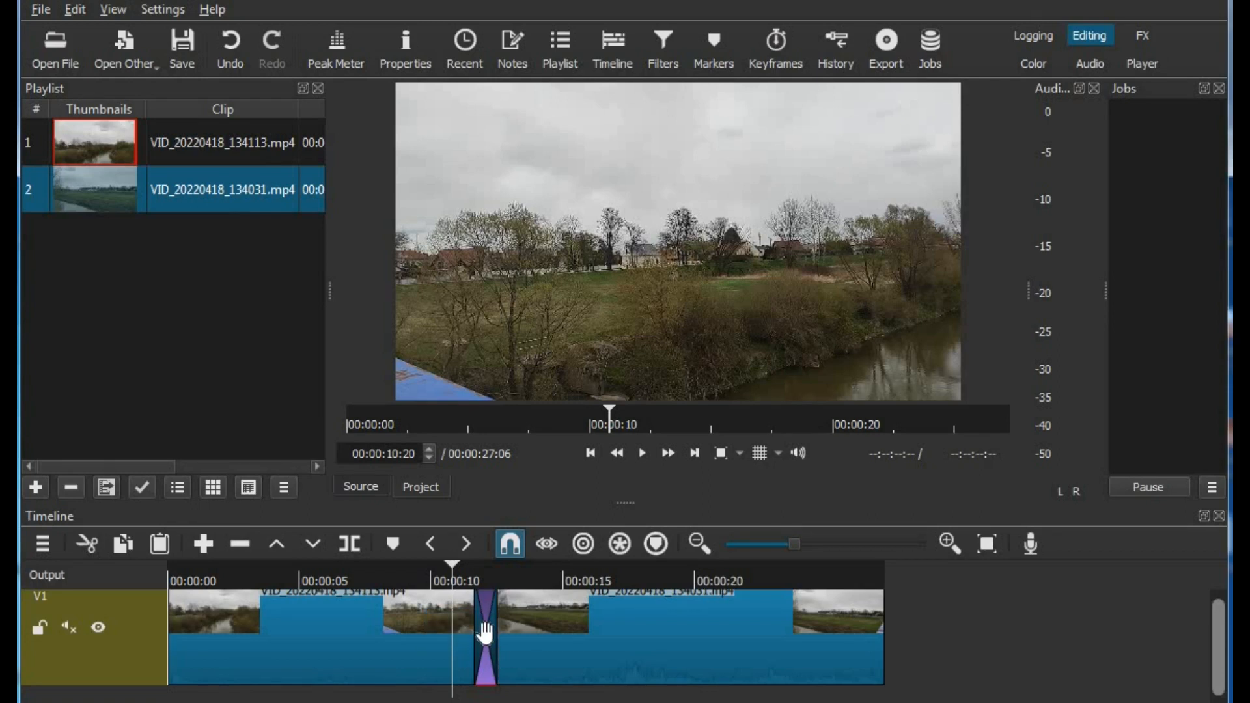
{"action": "right_click", "coordinate": [485, 632]}
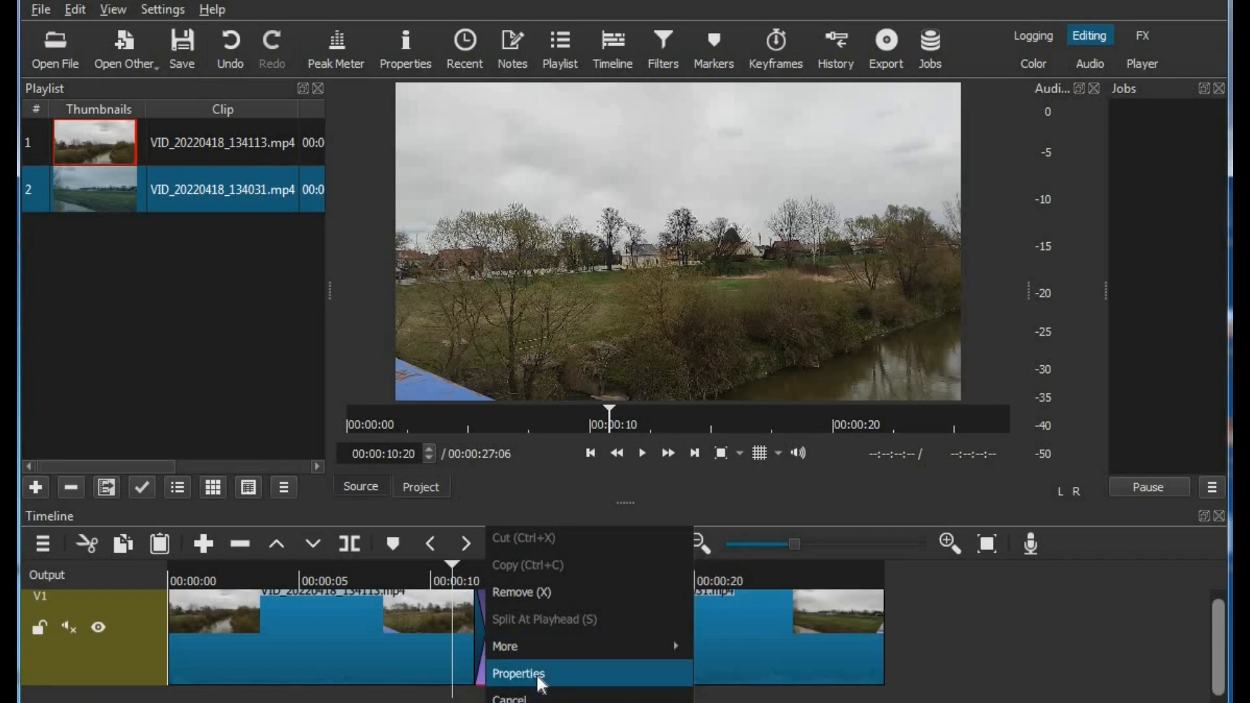
{"action": "left_click", "coordinate": [540, 678]}
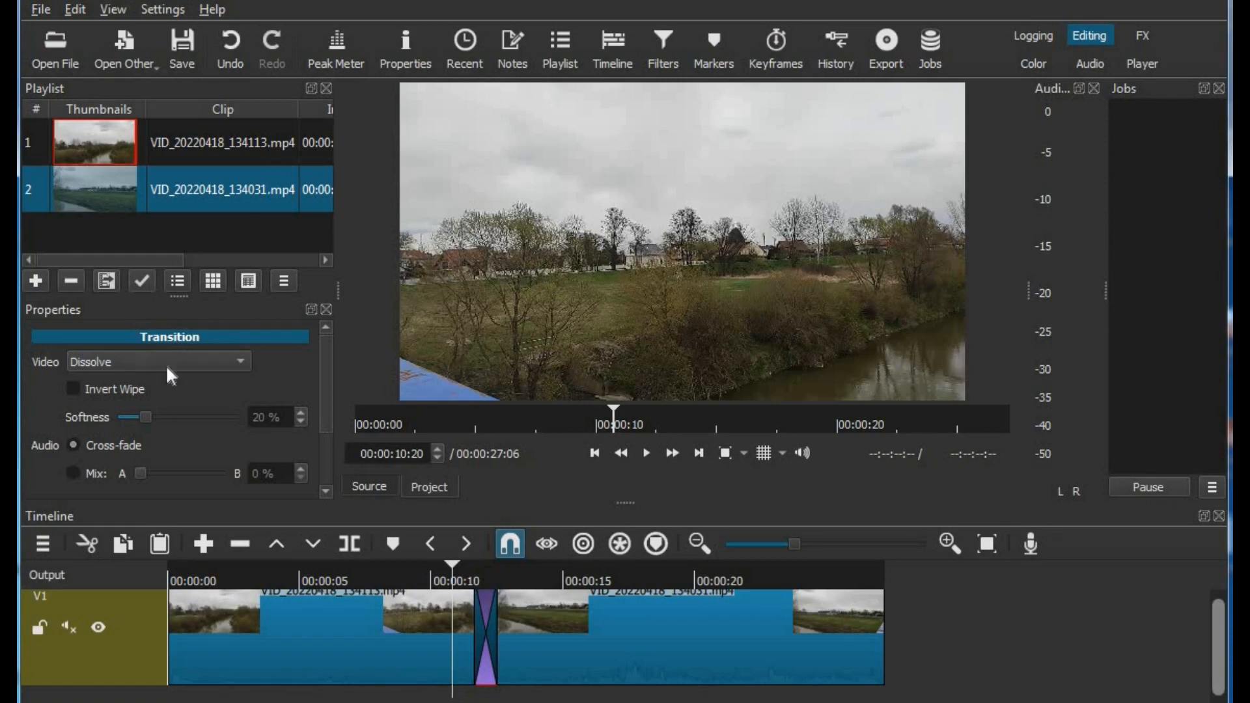
Set the transition's video effect to Matrix Snake Horizontal, play over it, and return the playhead to 00:00:11:02.
{"action": "left_click", "coordinate": [210, 362]}
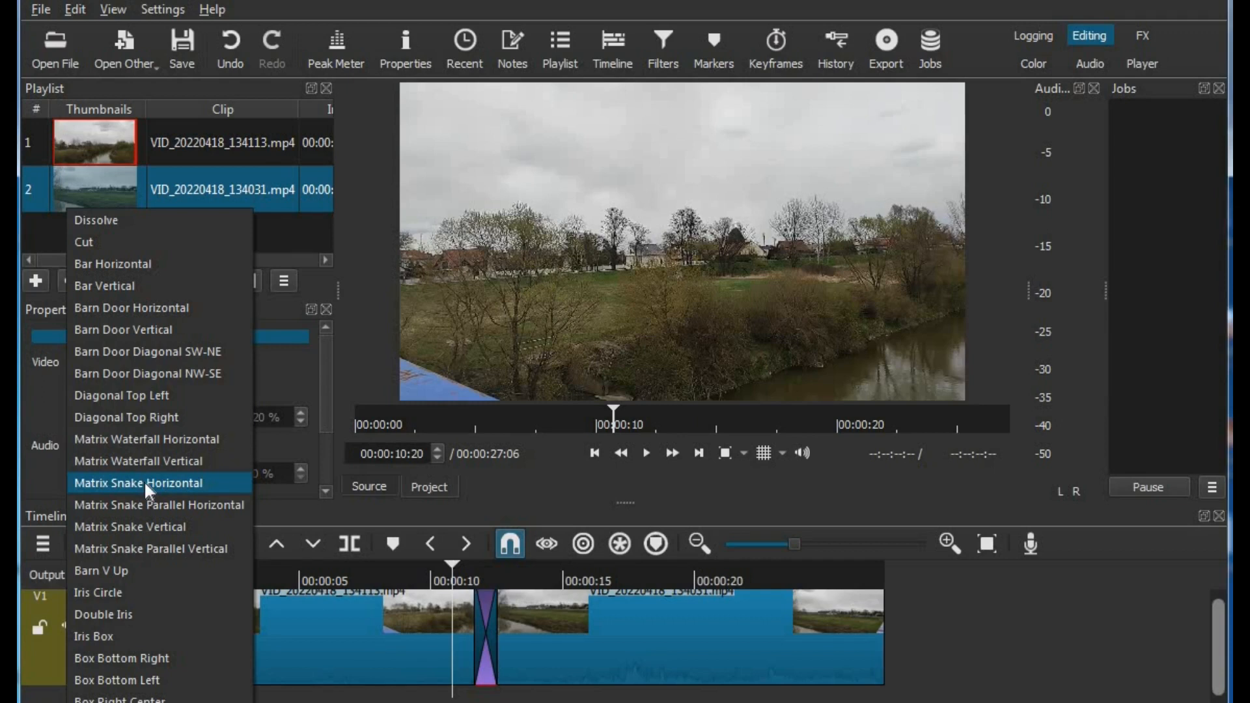
{"action": "left_click", "coordinate": [199, 485]}
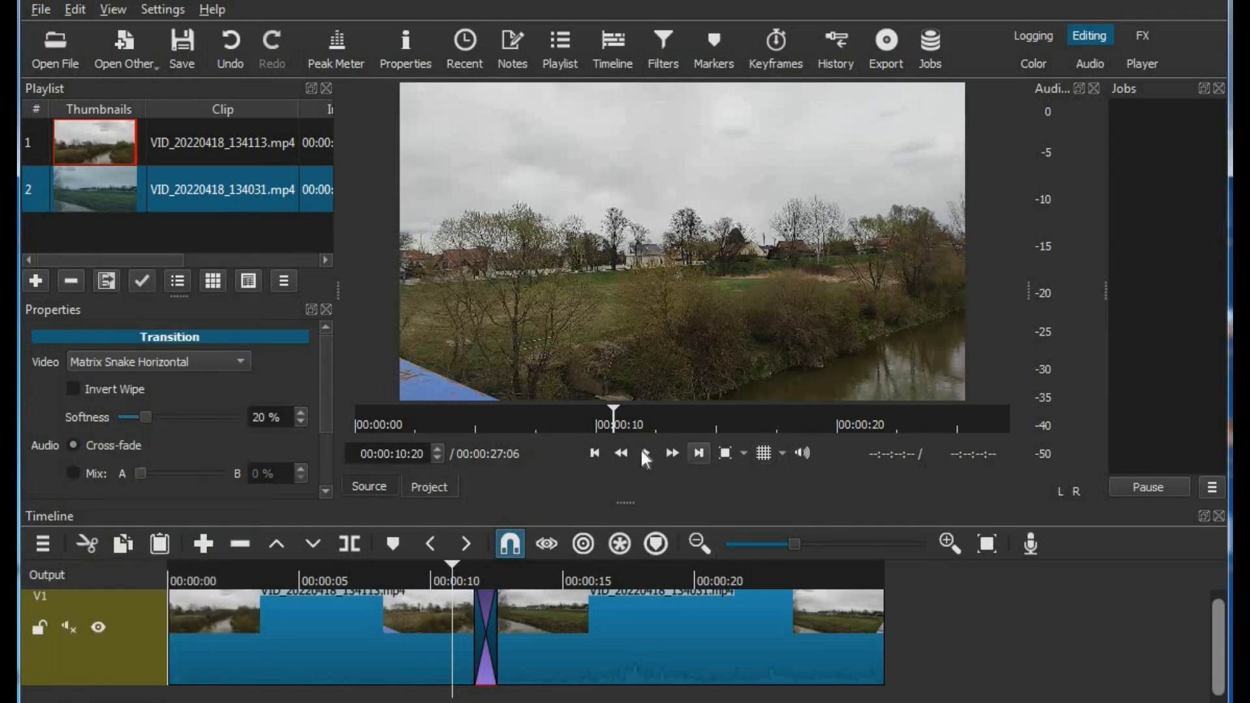
{"action": "left_click", "coordinate": [644, 451]}
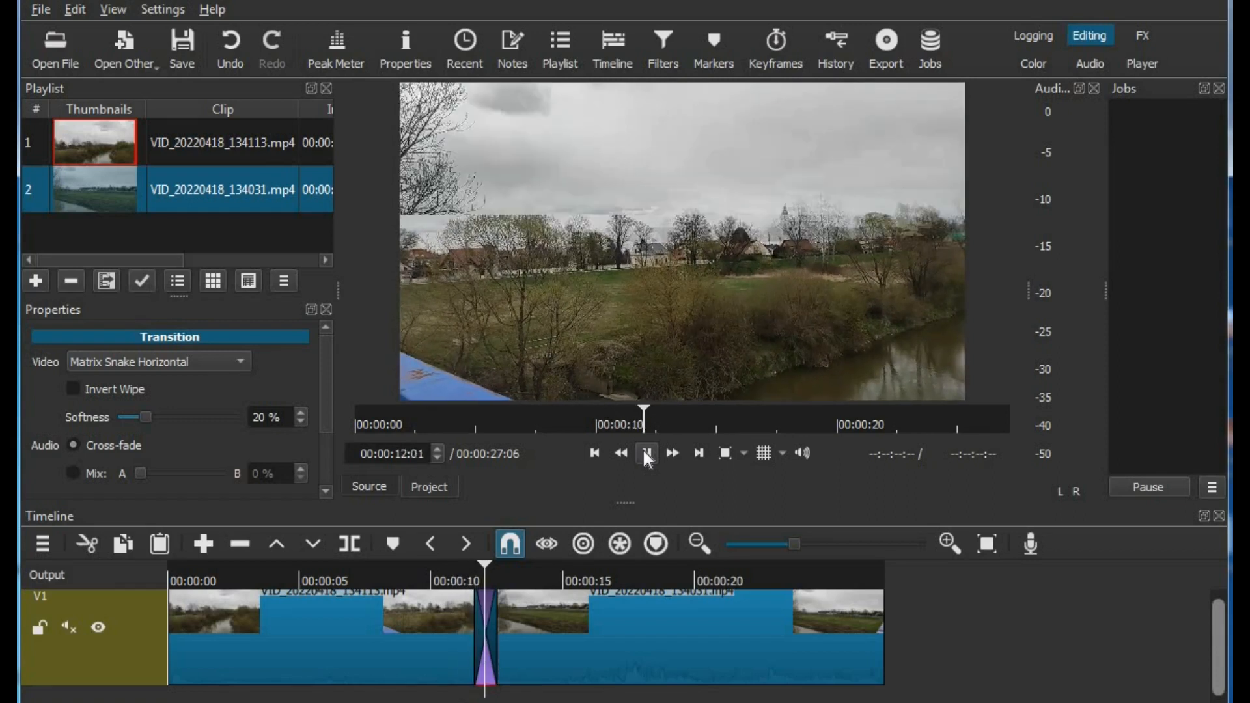
{"action": "left_click", "coordinate": [645, 449]}
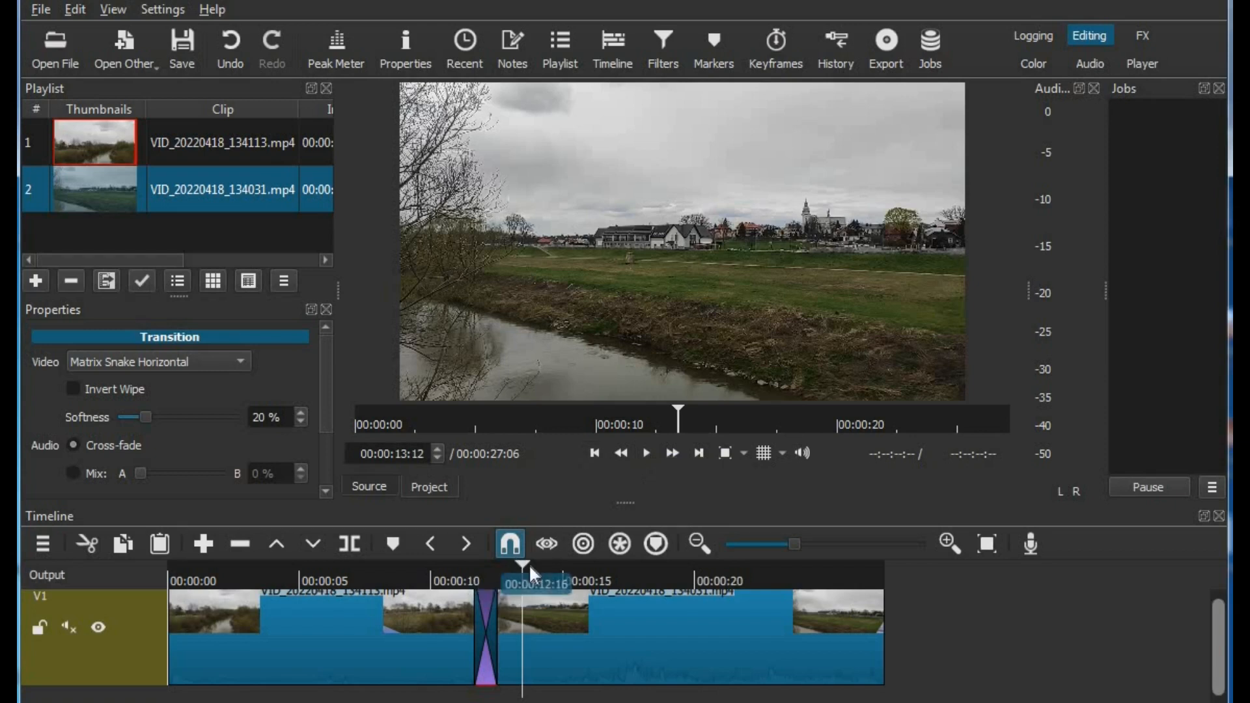
{"action": "left_click_drag", "start_coordinate": [510, 565], "coordinate": [460, 577]}
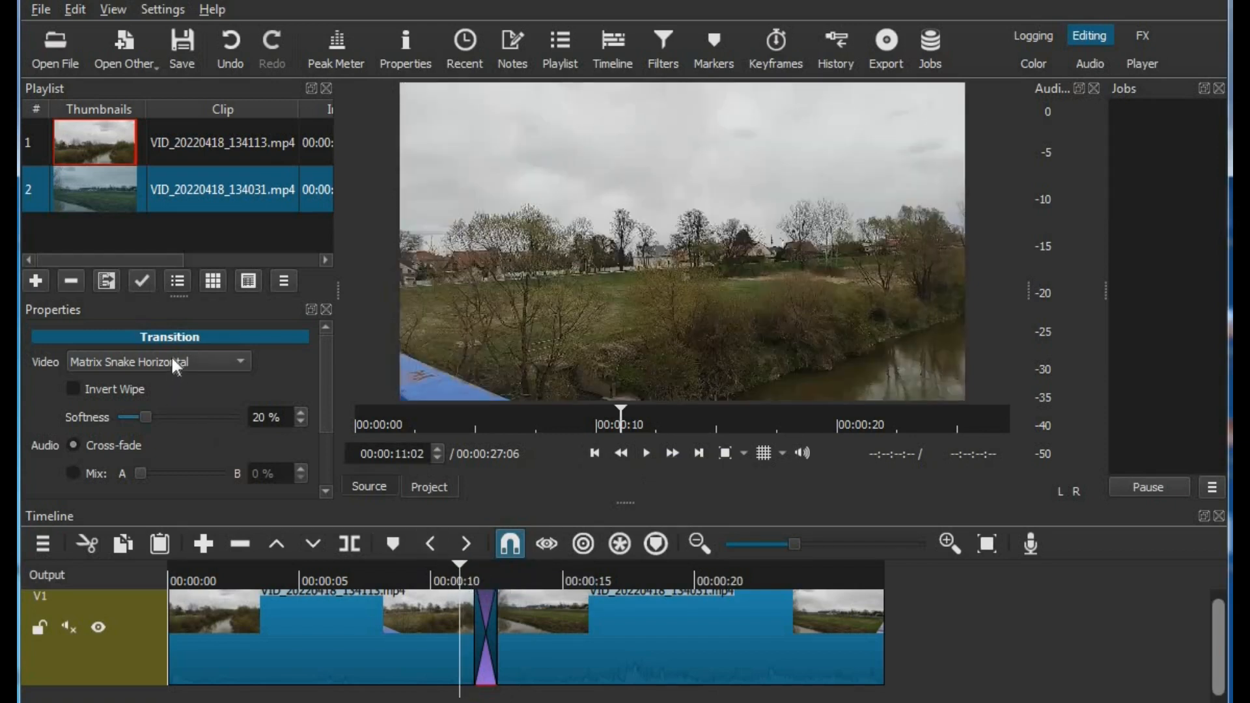
Change the transition's video effect to Barn Door Horizontal, play back over it, and close the transition properties.
{"action": "left_click", "coordinate": [170, 356]}
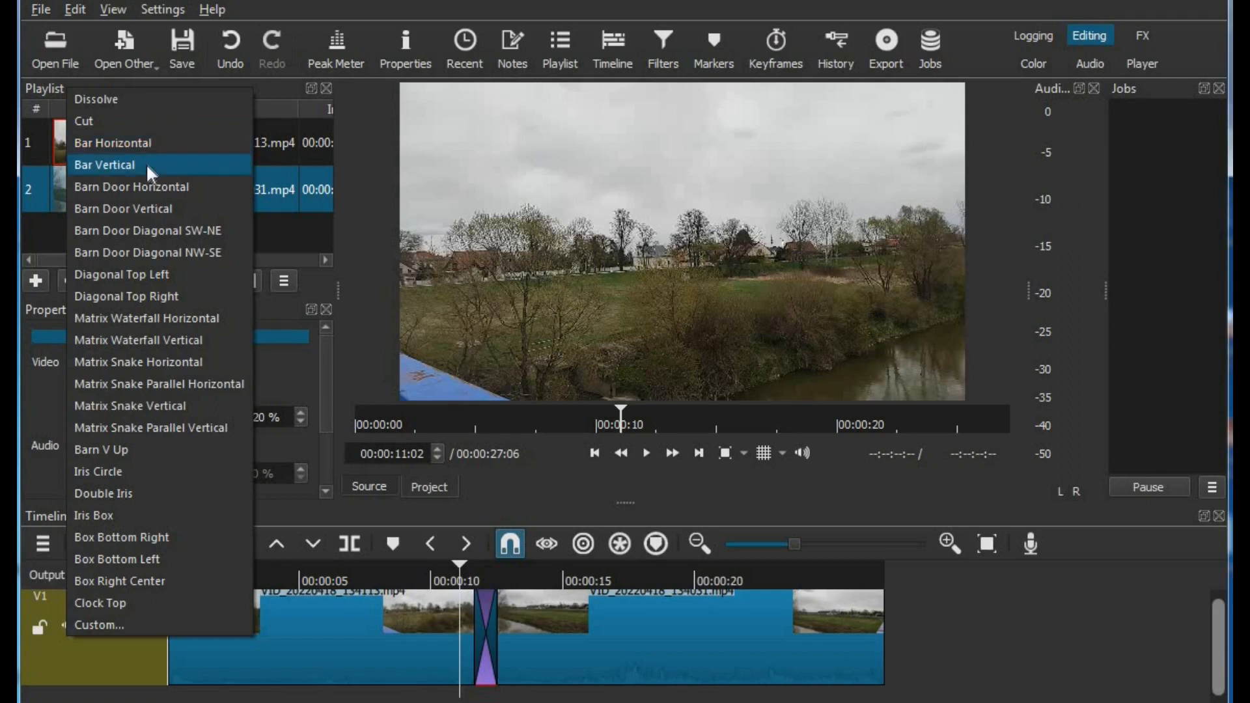
{"action": "left_click", "coordinate": [199, 187]}
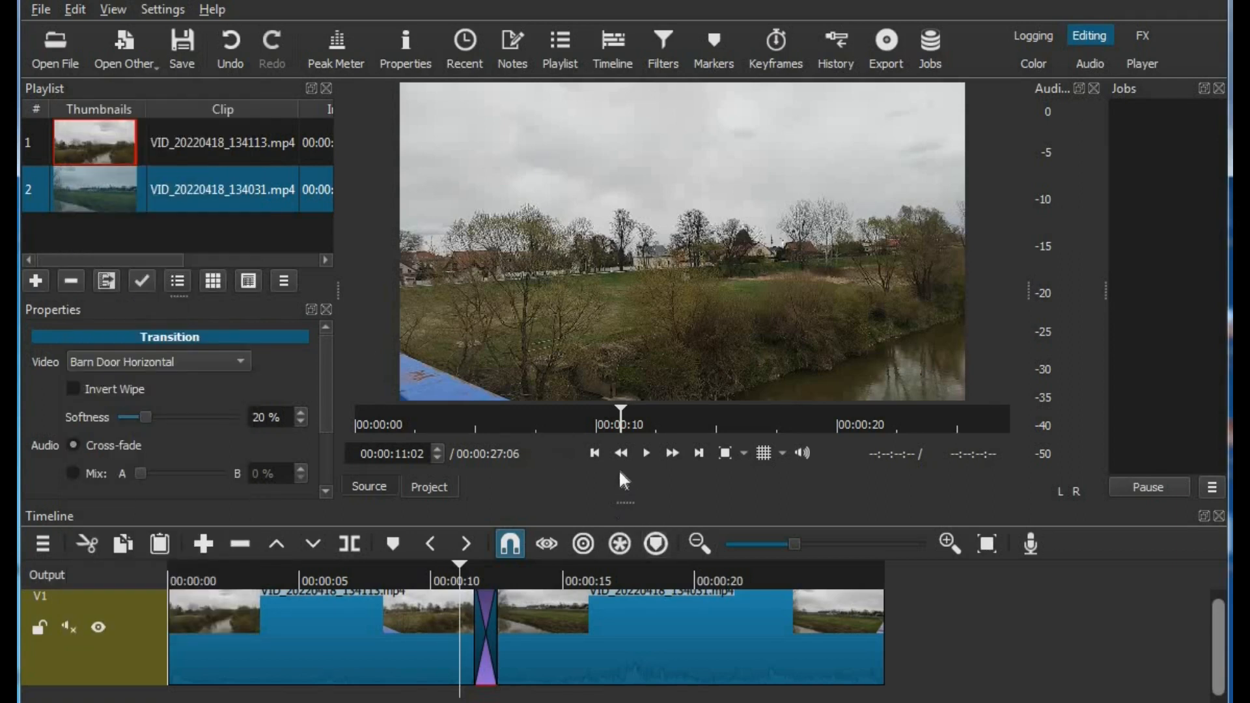
{"action": "left_click", "coordinate": [646, 454]}
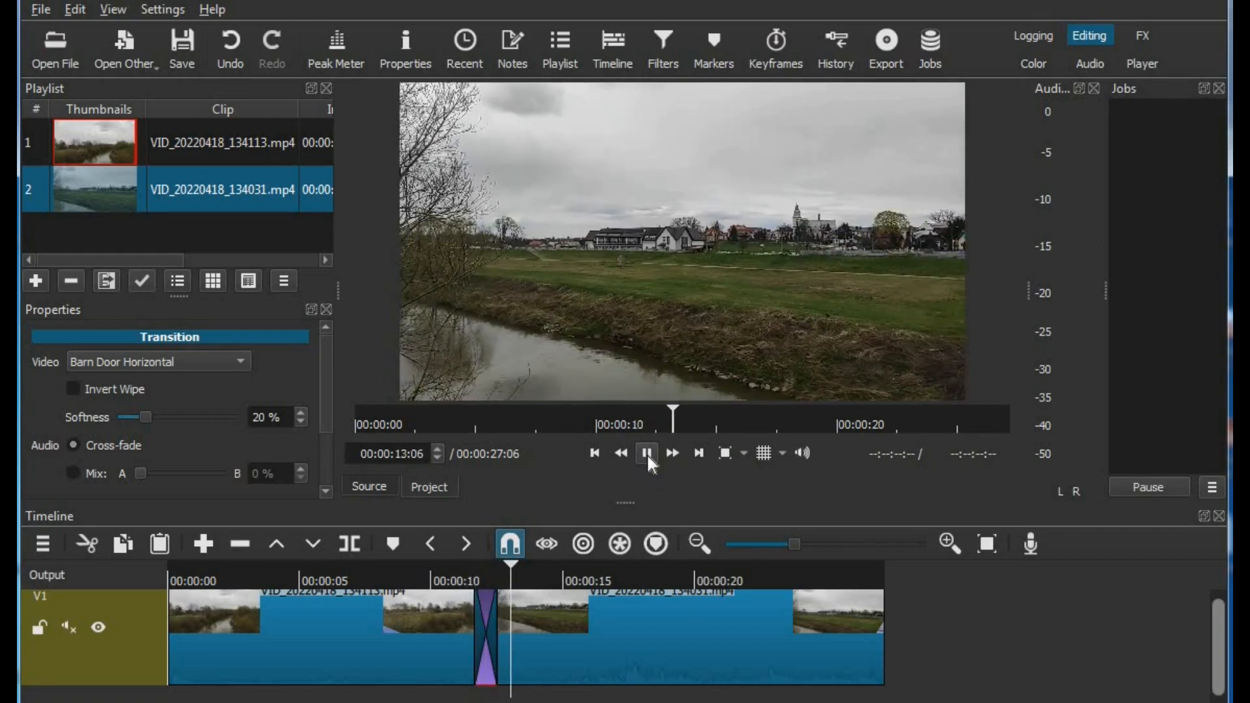
{"action": "left_click", "coordinate": [647, 453]}
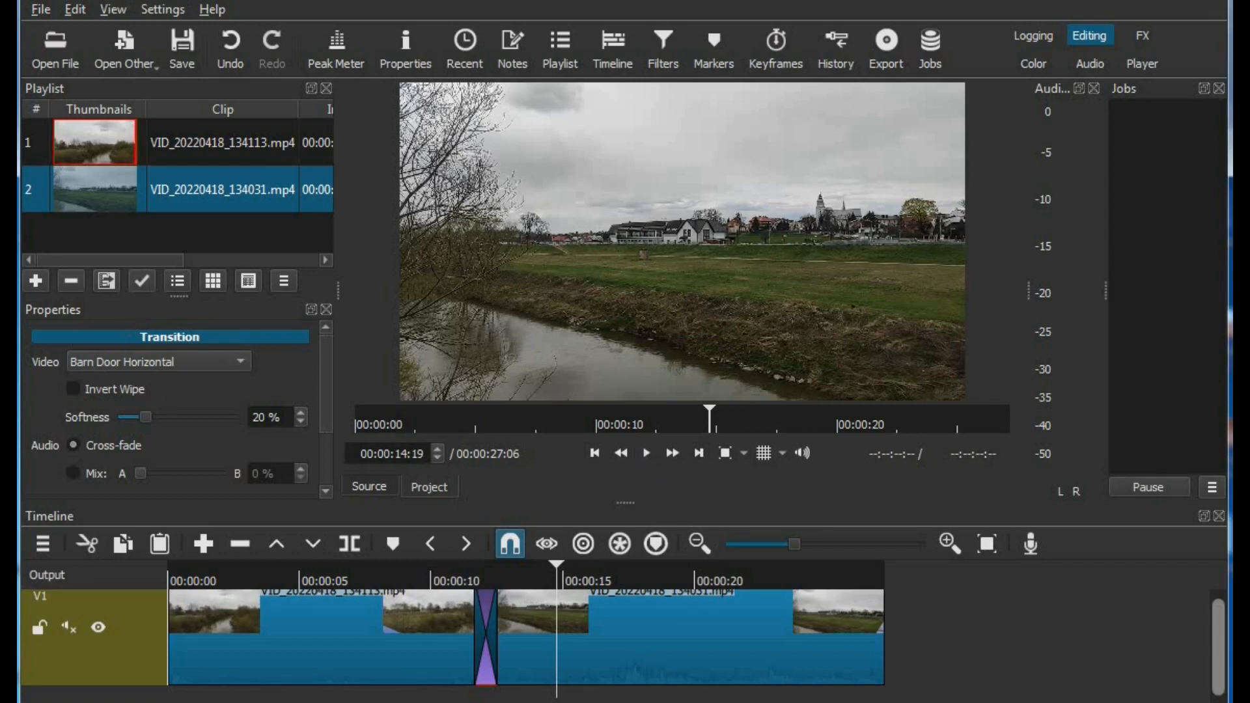
{"action": "left_click", "coordinate": [326, 311]}
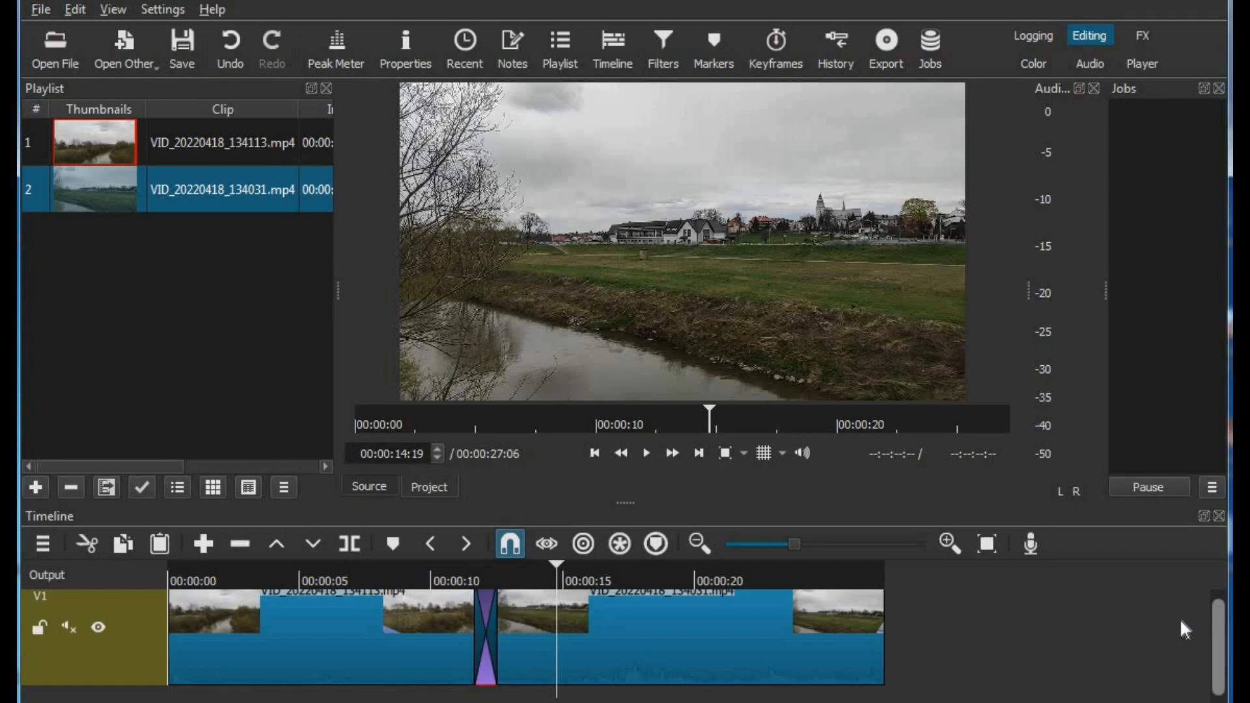
Return the playhead to the start of the timeline and play the whole joined video to its end.
{"action": "left_click", "coordinate": [702, 415]}
{"action": "left_click_drag", "start_coordinate": [645, 424], "coordinate": [358, 436]}
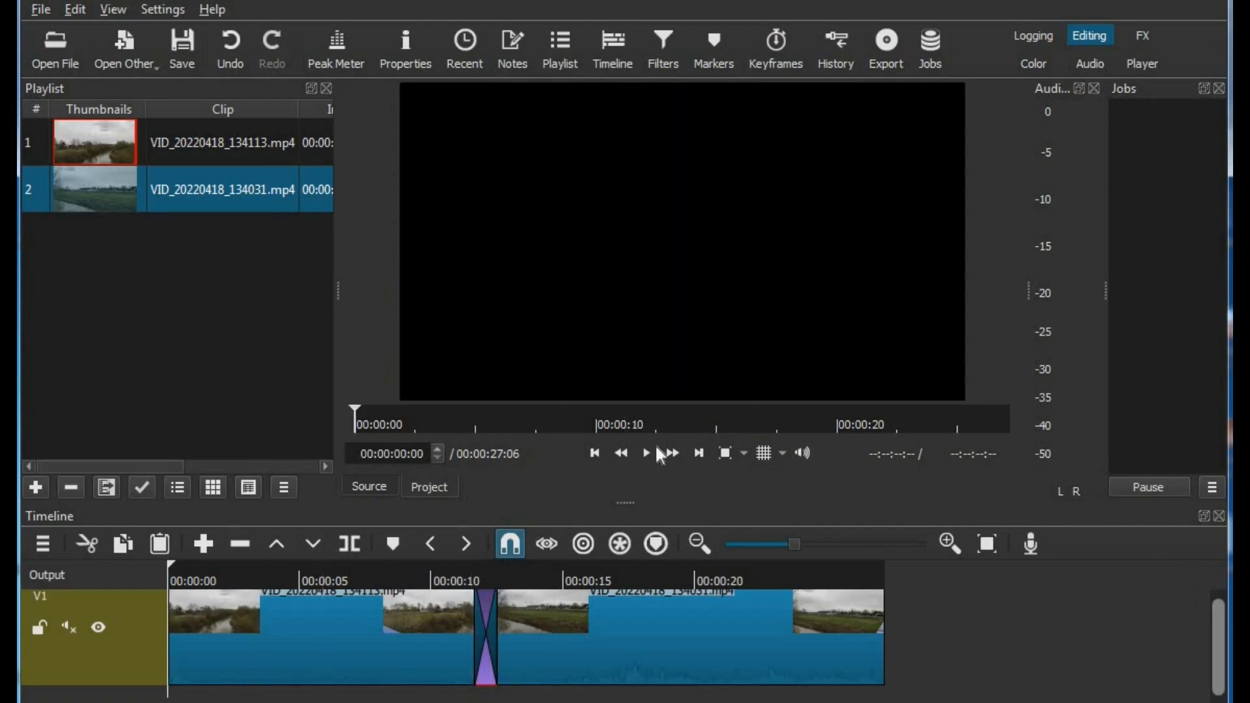
{"action": "left_click", "coordinate": [646, 454]}
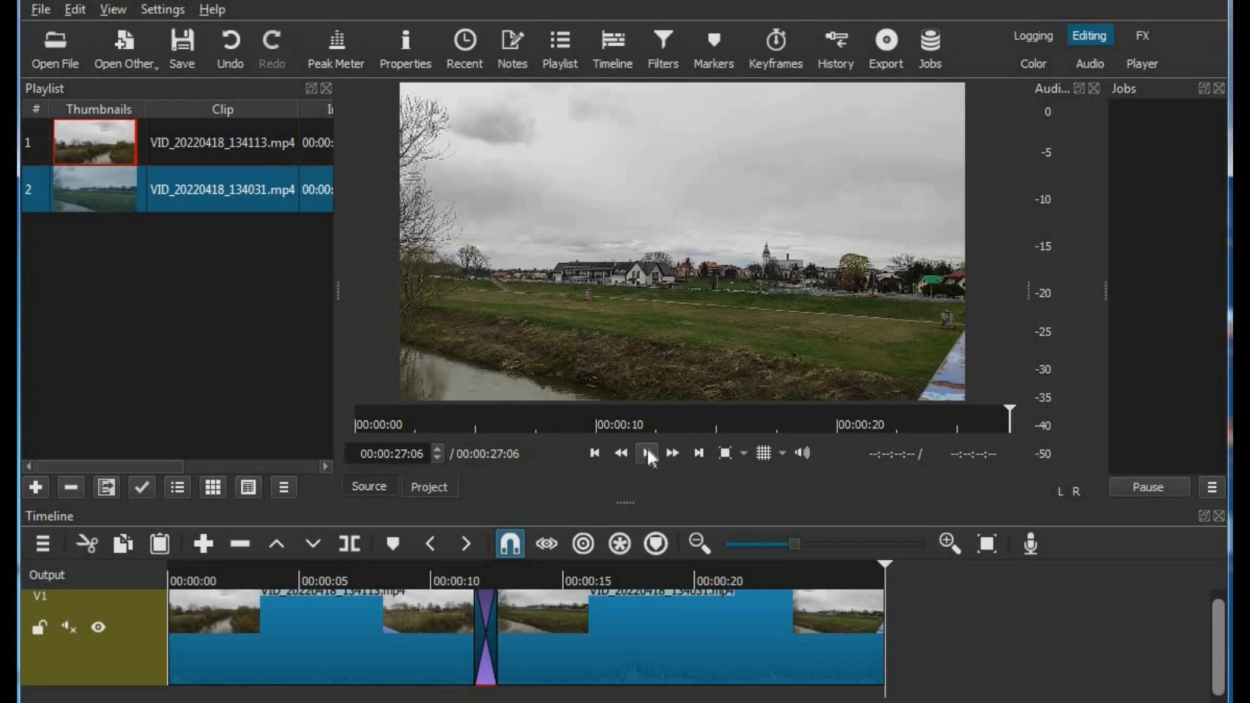
Open the export settings, widen the window so the preset names are readable, and select the YouTube stock preset.
{"action": "left_click", "coordinate": [889, 49]}
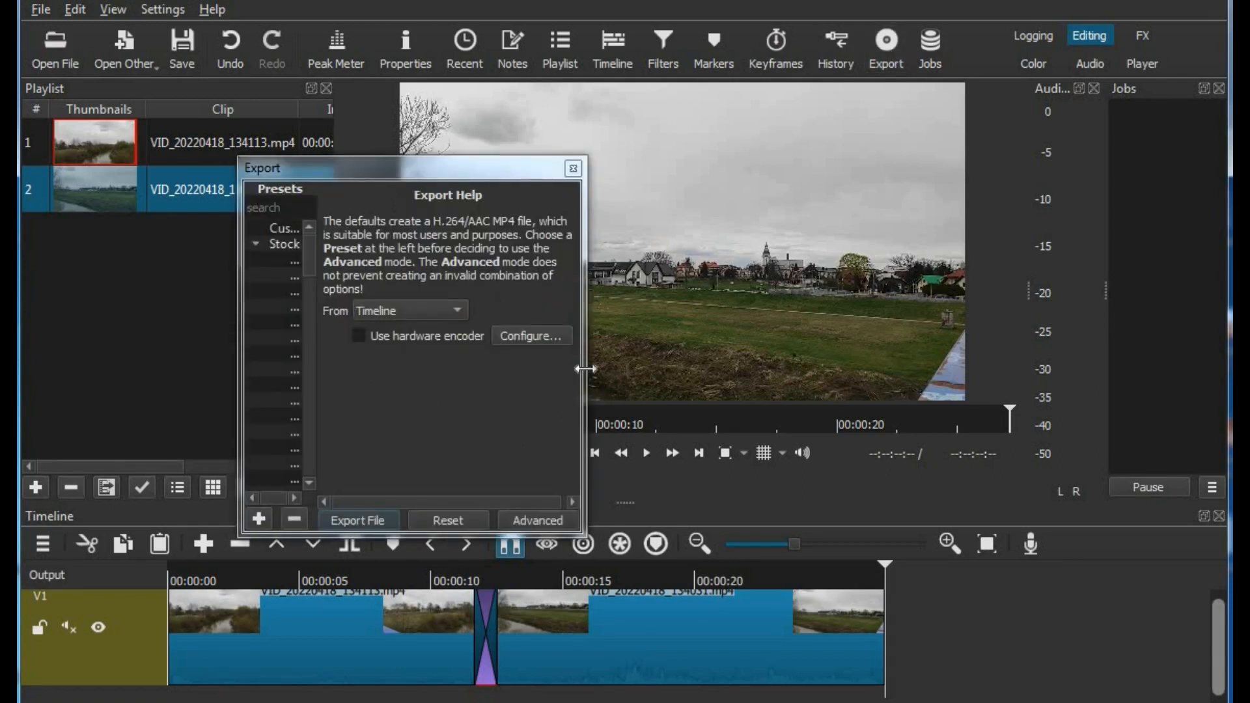
{"action": "left_click_drag", "start_coordinate": [581, 361], "coordinate": [735, 365]}
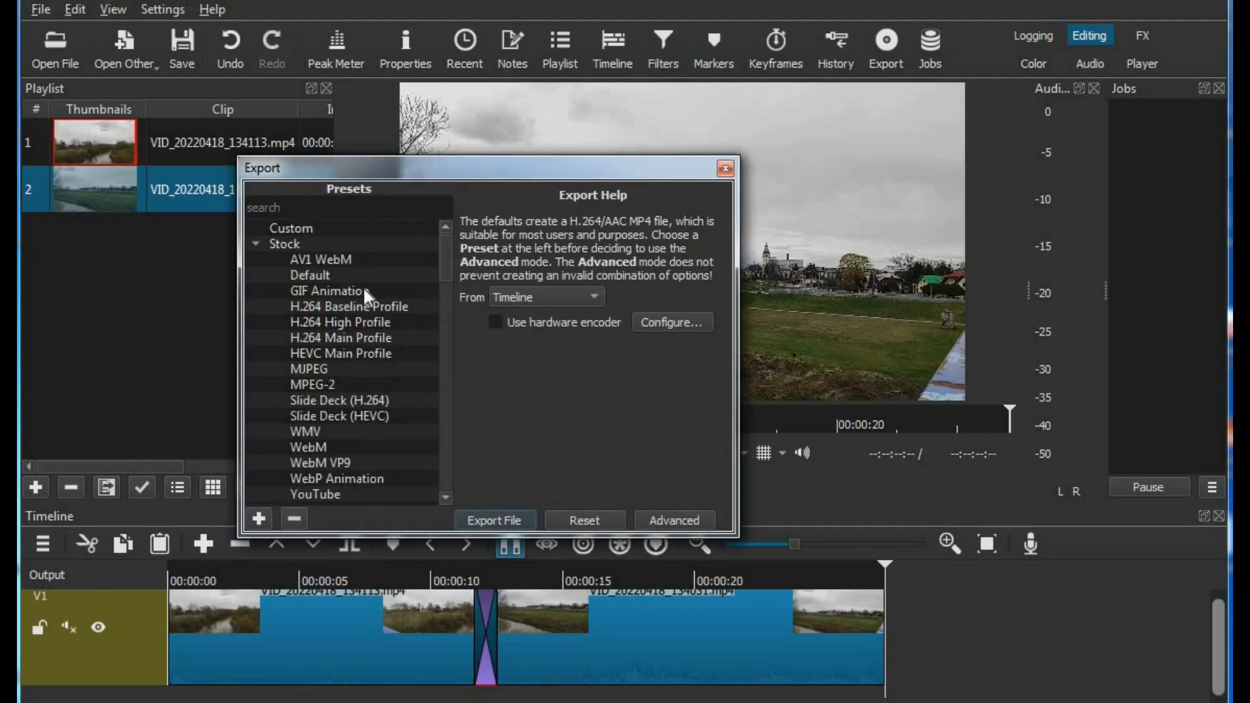
{"action": "scroll", "coordinate": [339, 332], "scroll_direction": "down", "scroll_amount": 2}
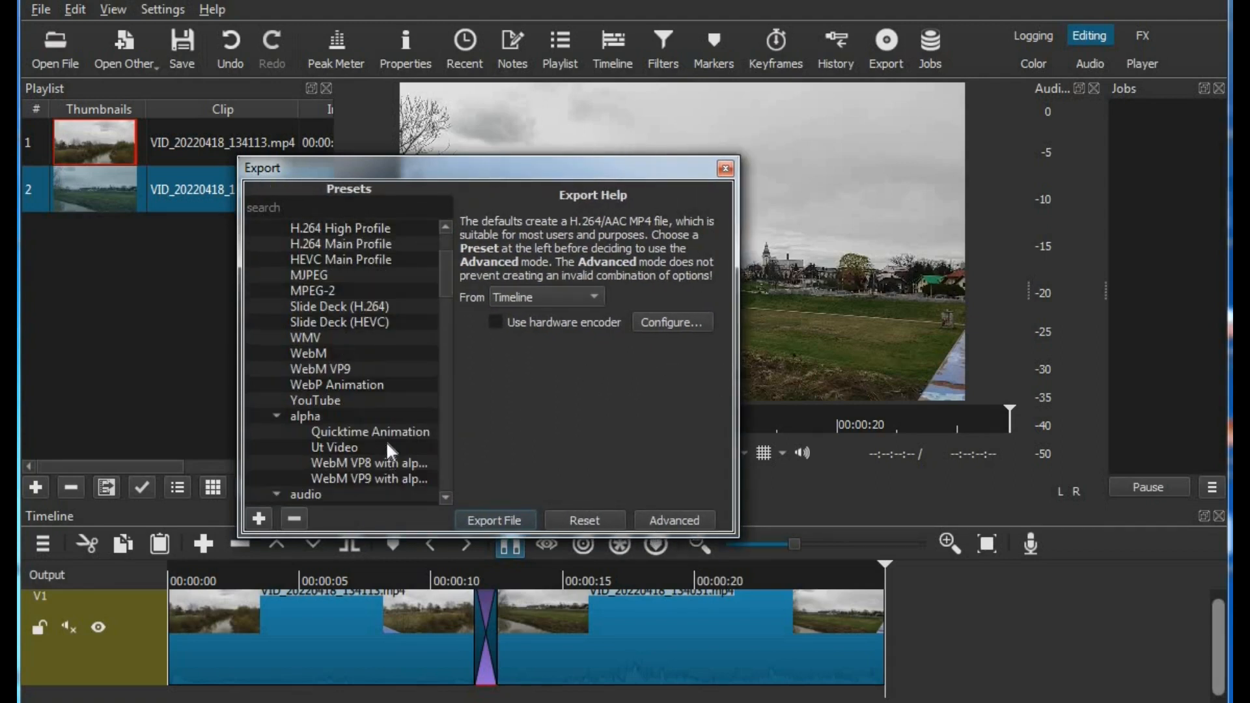
{"action": "scroll", "coordinate": [366, 311], "scroll_direction": "up", "scroll_amount": 1}
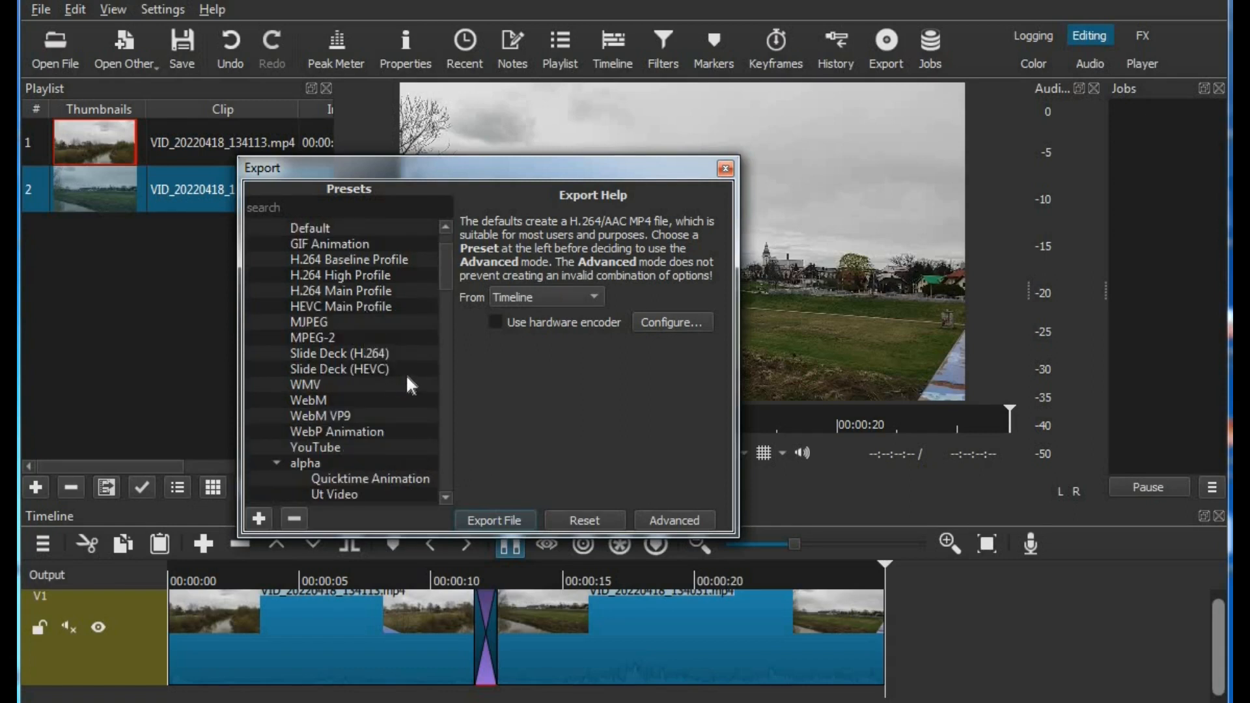
{"action": "left_click", "coordinate": [198, 80]}
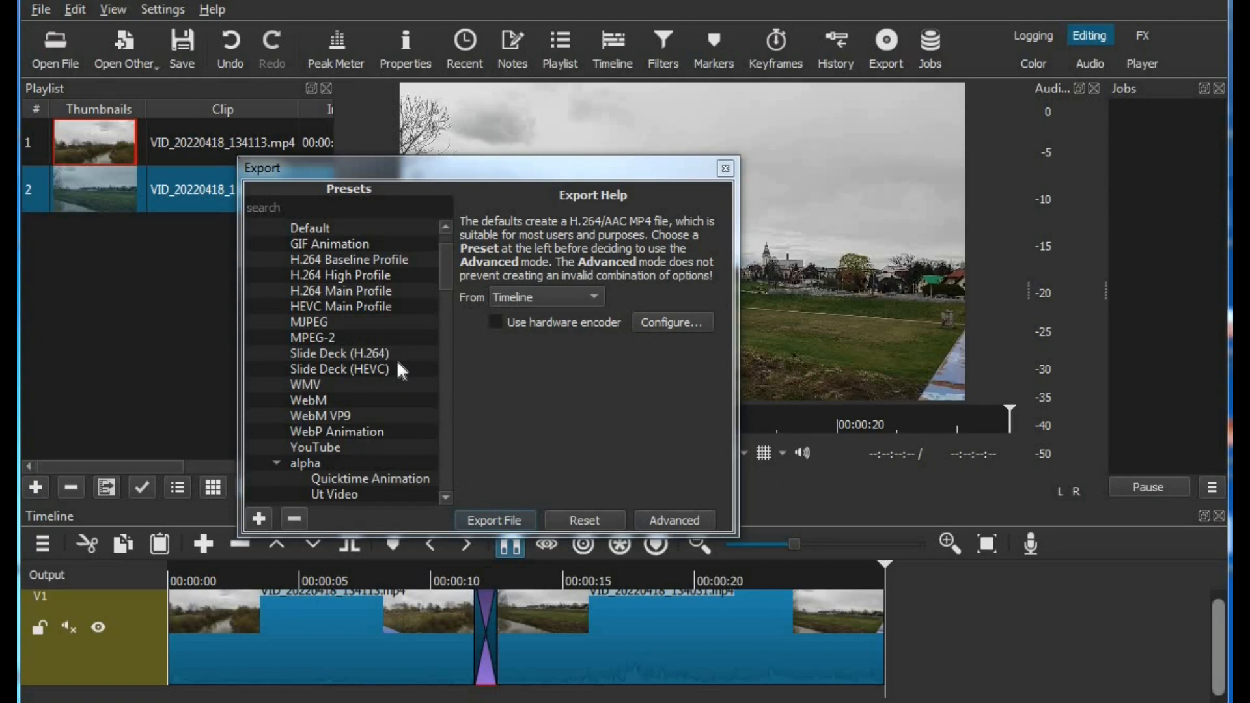
{"action": "left_click_drag", "start_coordinate": [445, 278], "coordinate": [449, 287]}
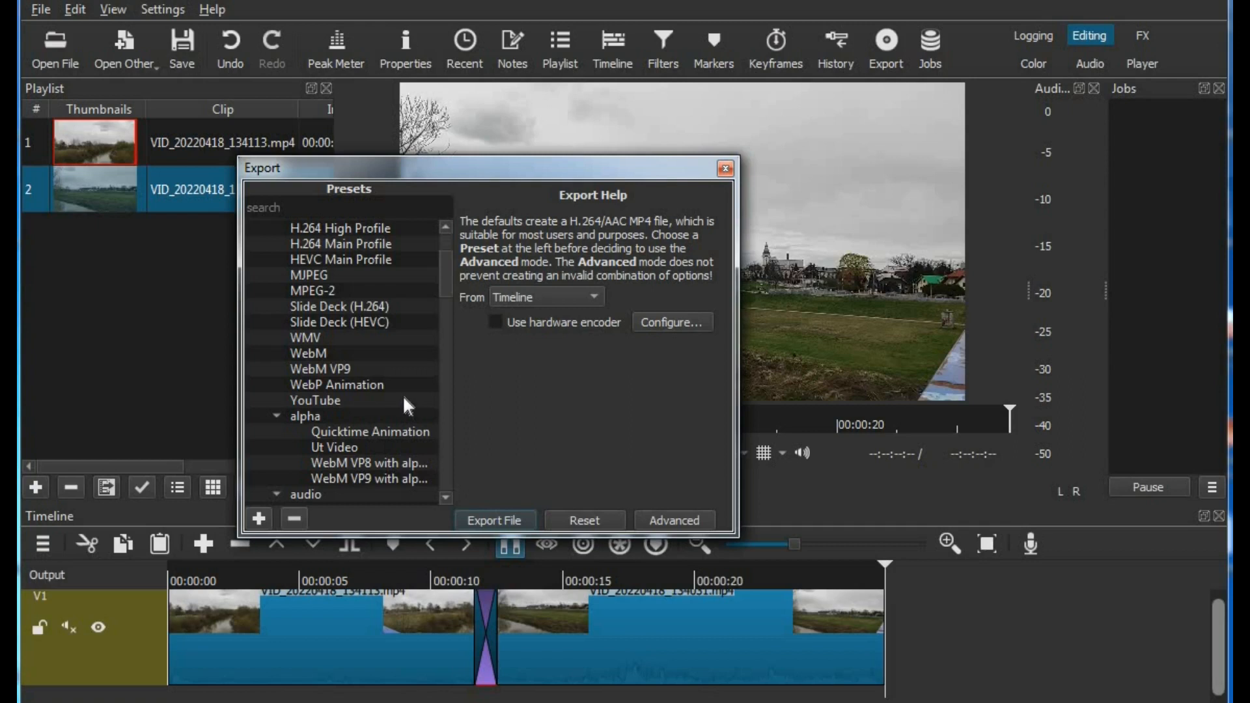
{"action": "left_click", "coordinate": [341, 402]}
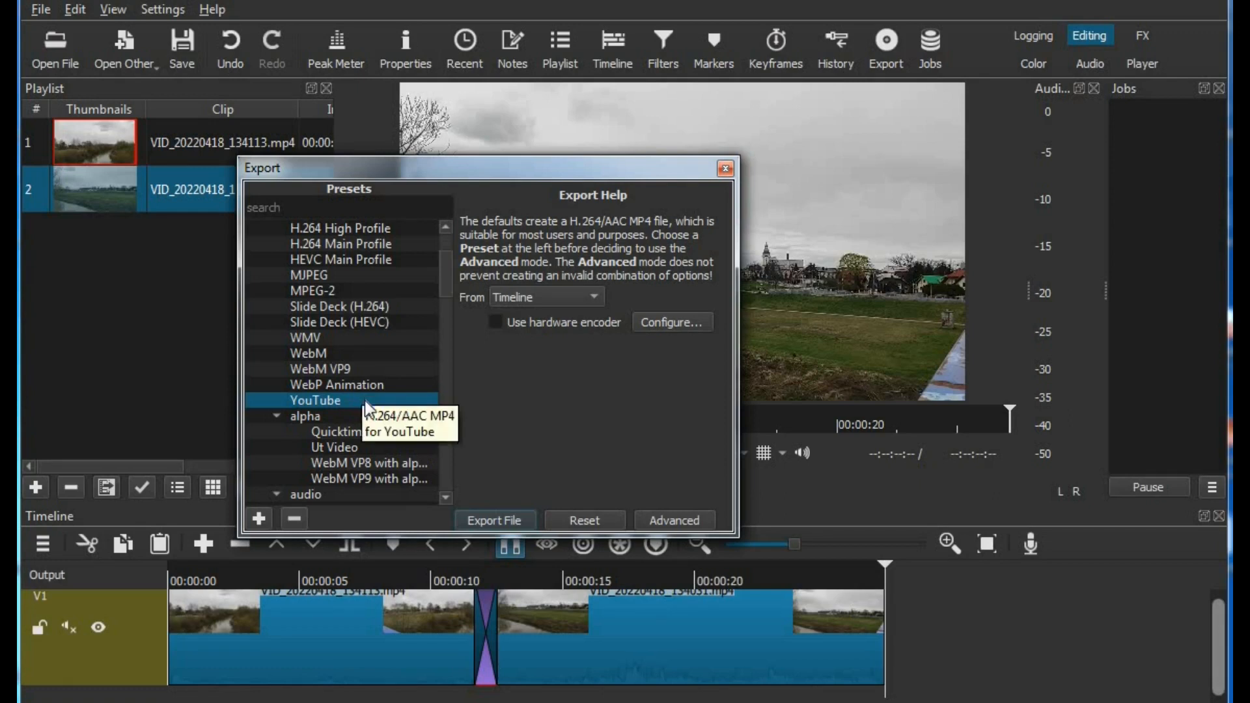
Export the timeline as an MP4 file named 1 in New folder (2), and reposition and widen the main window around the job list.
{"action": "left_click", "coordinate": [502, 519]}
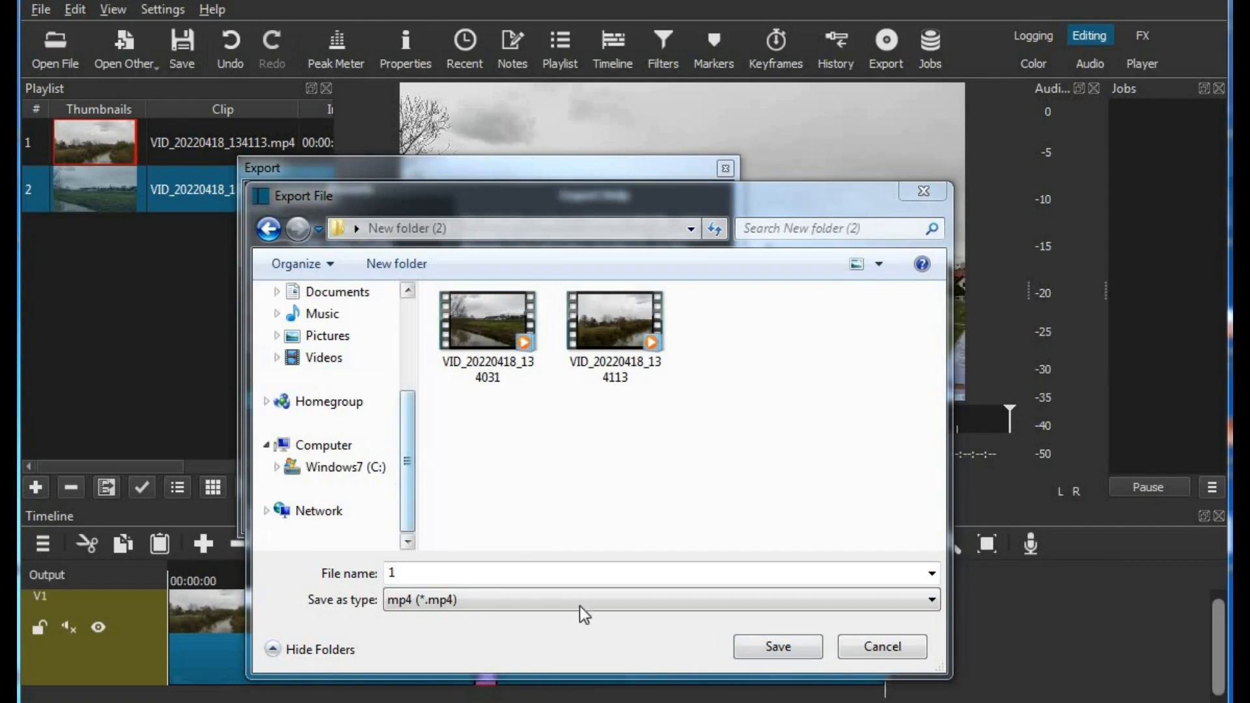
{"action": "left_click", "coordinate": [764, 644]}
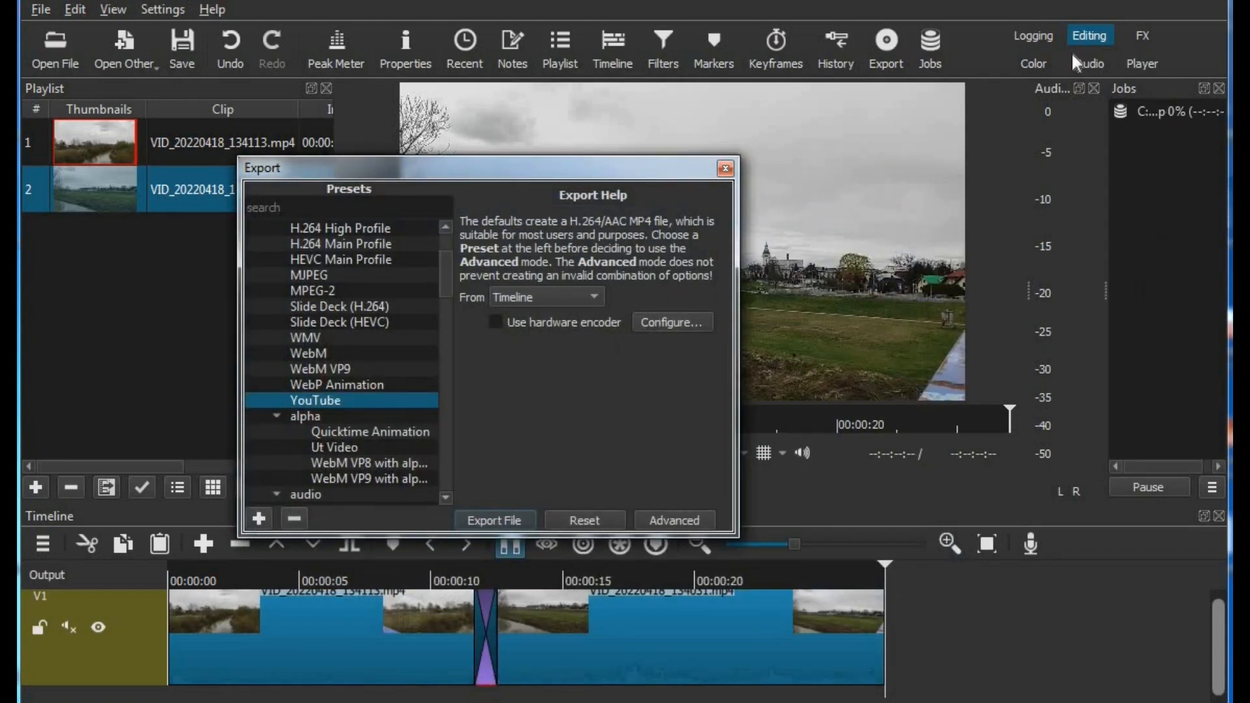
{"action": "left_click_drag", "start_coordinate": [1075, 0], "coordinate": [1017, 7]}
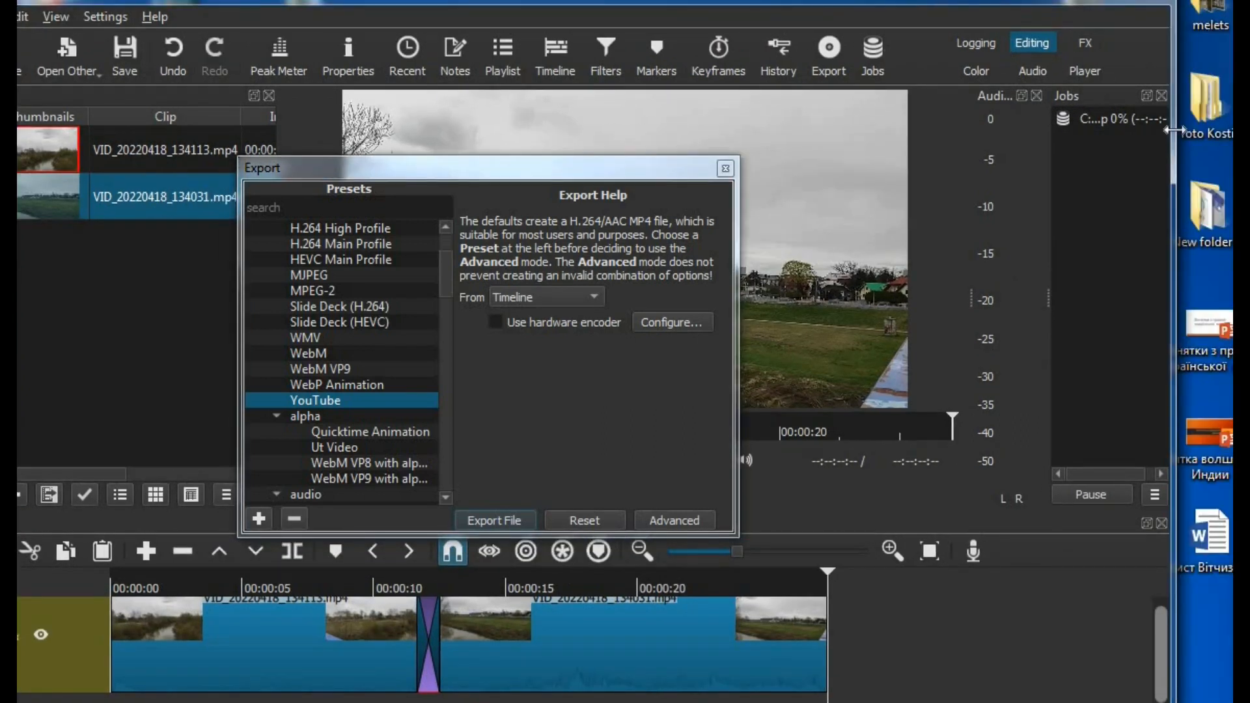
{"action": "left_click_drag", "start_coordinate": [1175, 130], "coordinate": [1223, 151]}
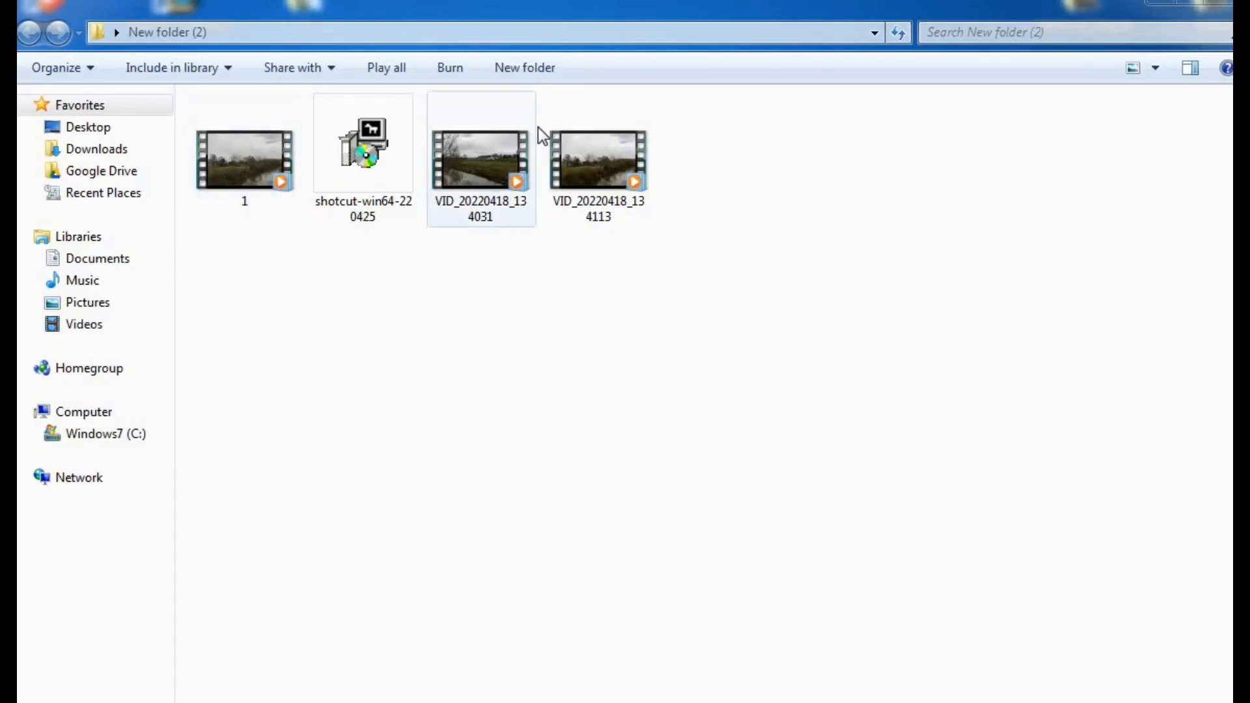
Open the exported video 1 from New folder (2) in the file explorer.
{"action": "double_click", "coordinate": [246, 166]}
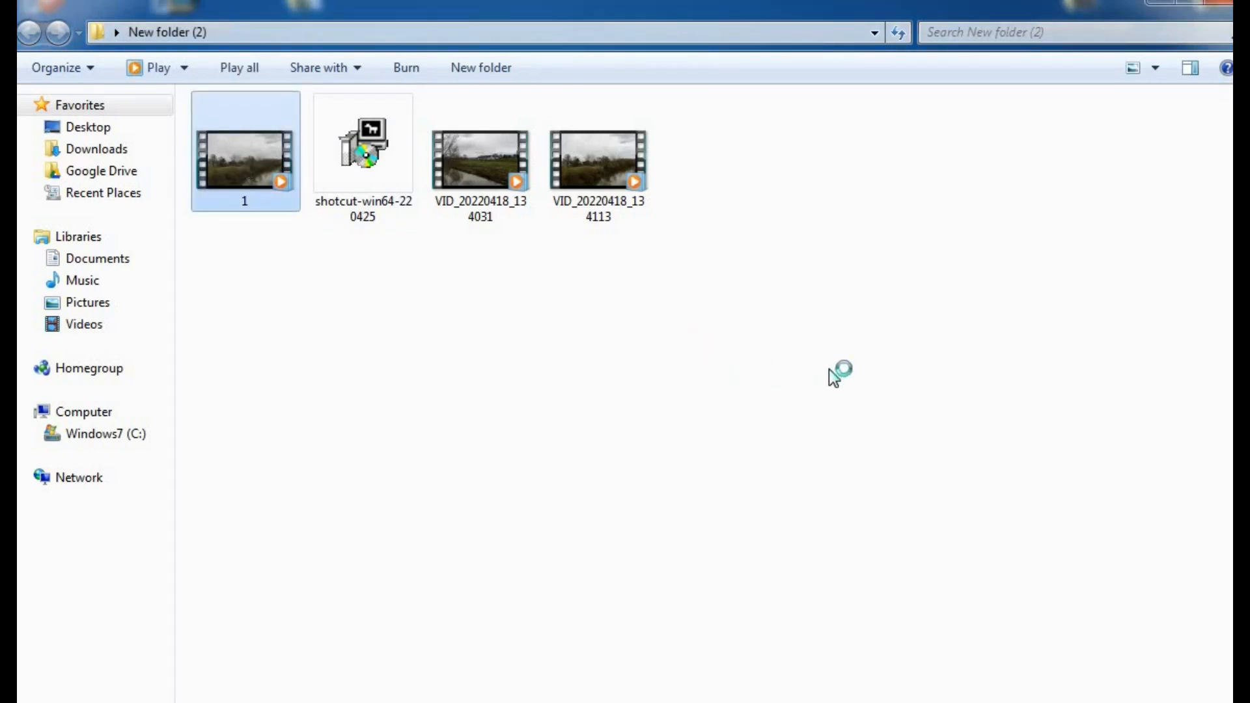